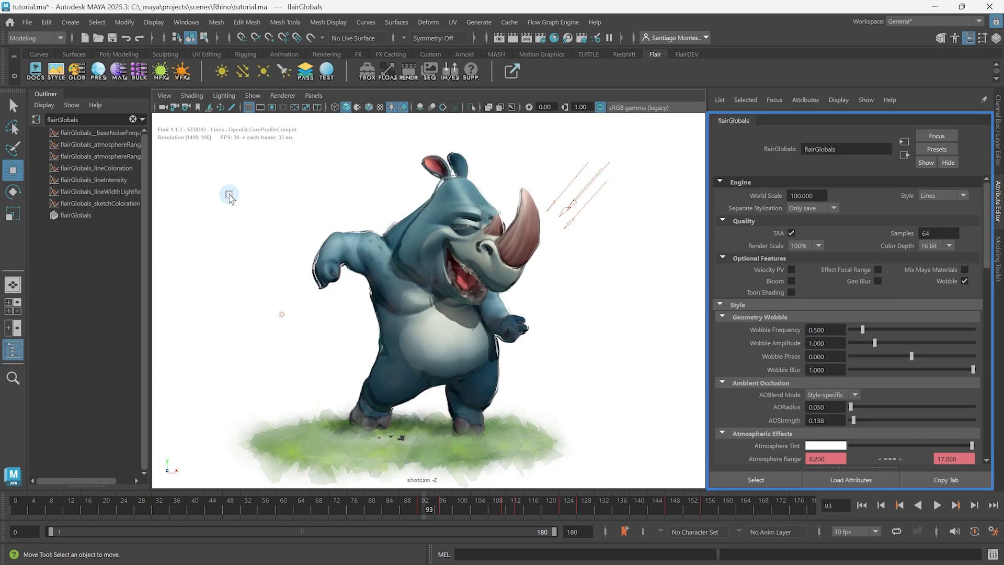
# Step: Clear the selection and load the Flair globals node to examine its engine, quality and style attributes
pyautogui.click(229, 195)
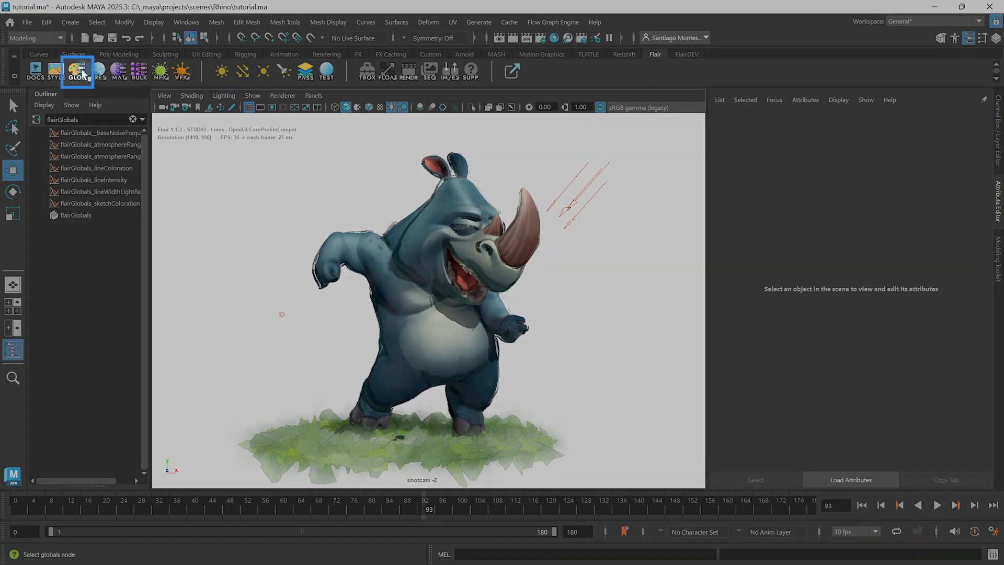
pyautogui.click(77, 71)
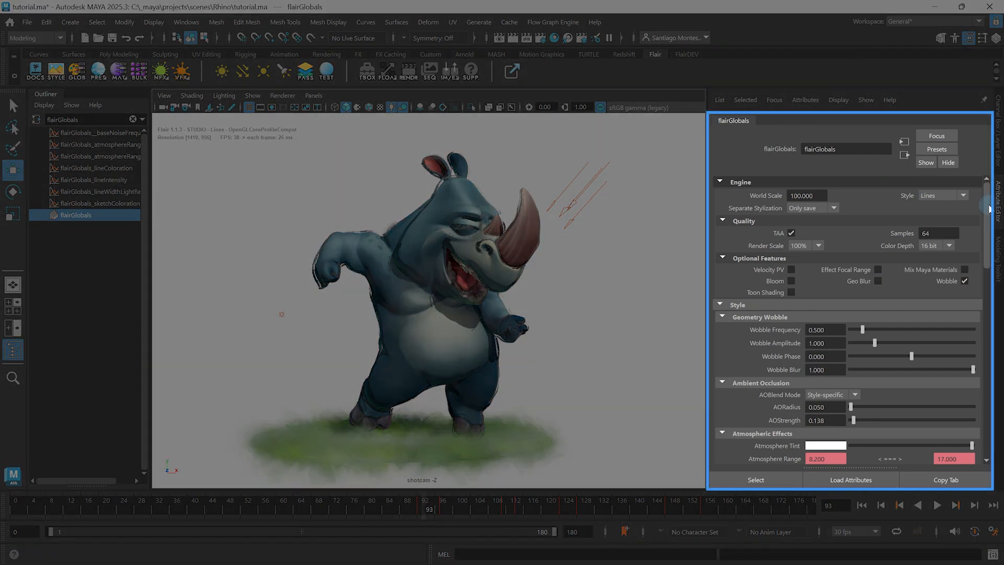
pyautogui.moveTo(990, 208); pyautogui.dragTo(978, 157)
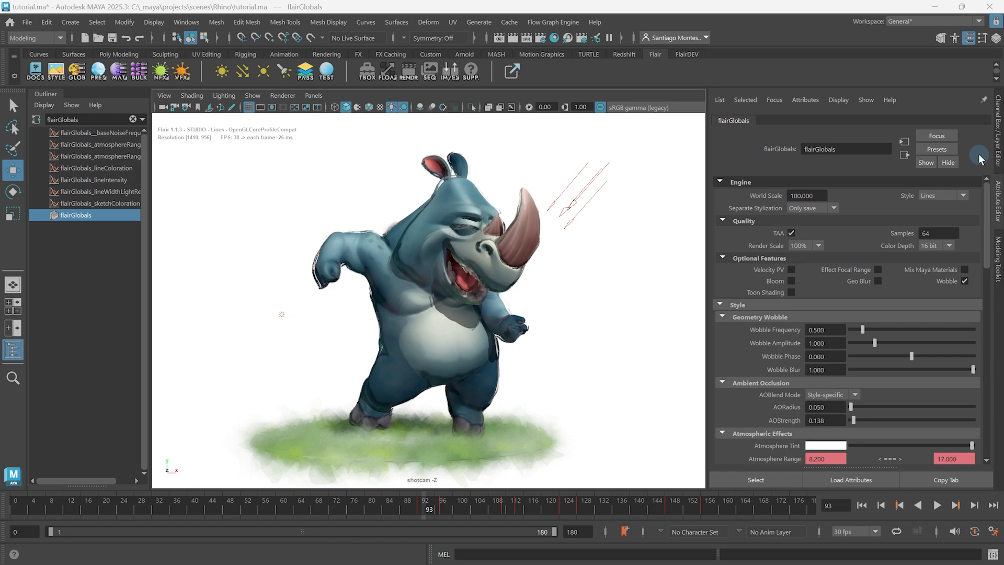
pyautogui.moveTo(987, 204)
pyautogui.mouseDown()
pyautogui.moveTo(1001, 445)
pyautogui.moveTo(997, 219)
pyautogui.mouseUp()
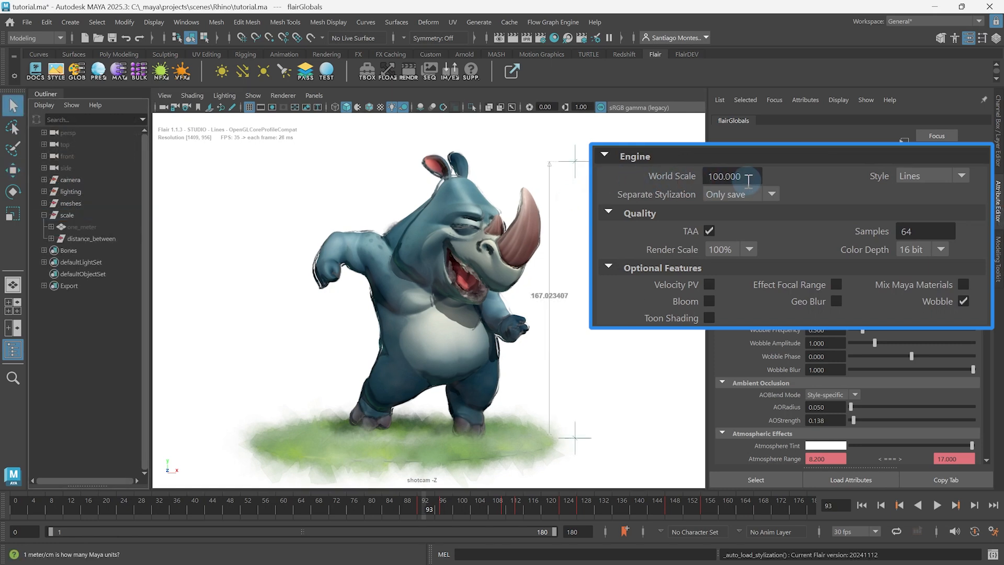
# Step: Raise the top locator of the rhino's height measurement to about 169 cm and reselect the Flair globals node
pyautogui.click(575, 161)
pyautogui.press('w')
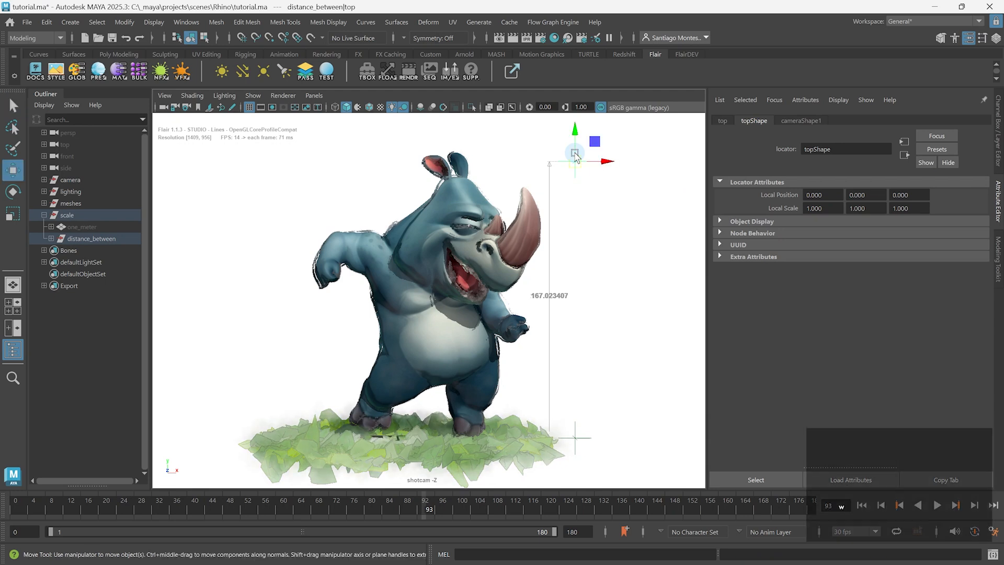
pyautogui.moveTo(575, 135)
pyautogui.mouseDown()
pyautogui.moveTo(571, 298)
pyautogui.moveTo(575, 142)
pyautogui.mouseUp()
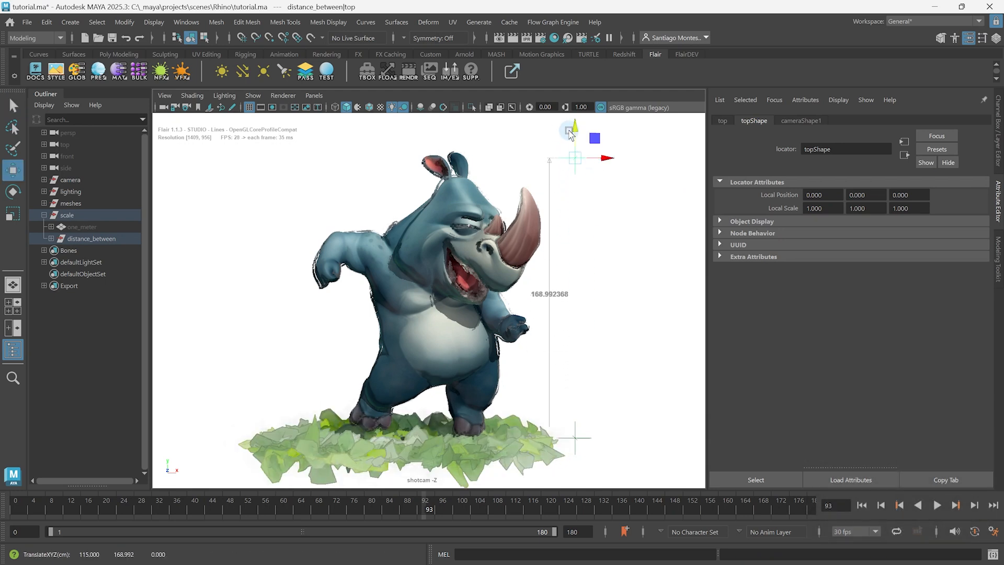
pyautogui.click(79, 72)
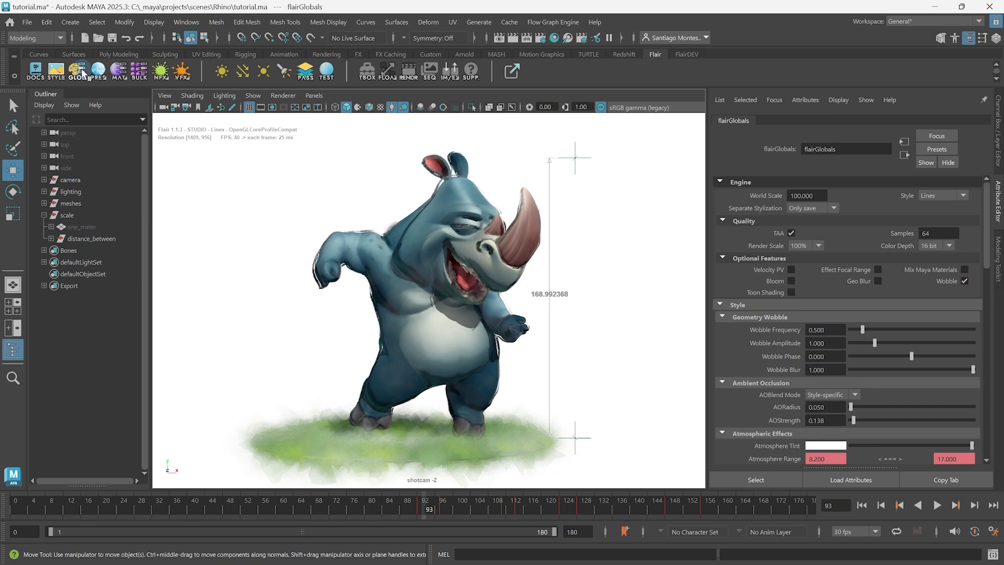
# Step: Unhide the one_meter reference mesh in the scale group, clear the selection and reselect the Flair globals node
pyautogui.click(92, 226)
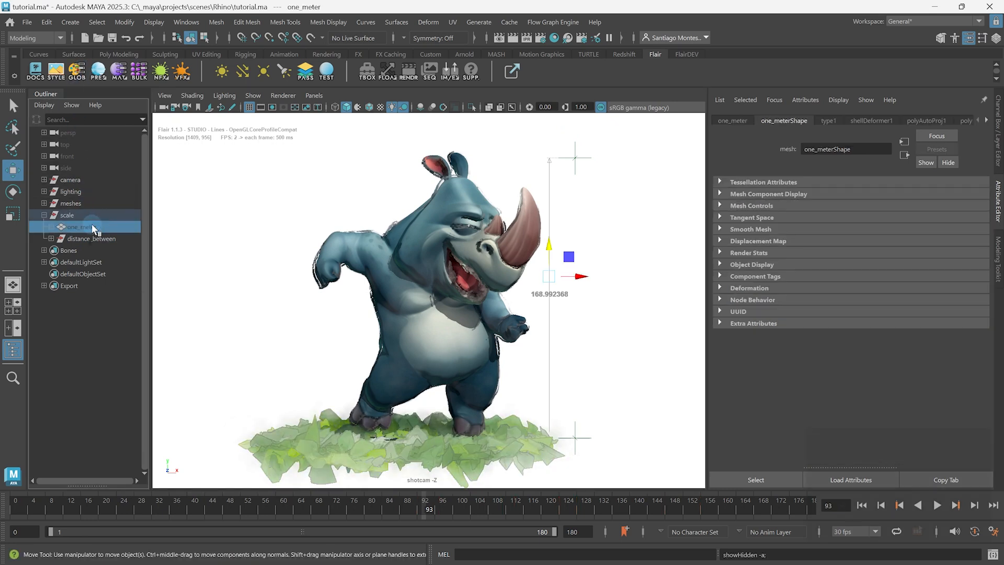
pyautogui.press('h')
pyautogui.click(625, 234)
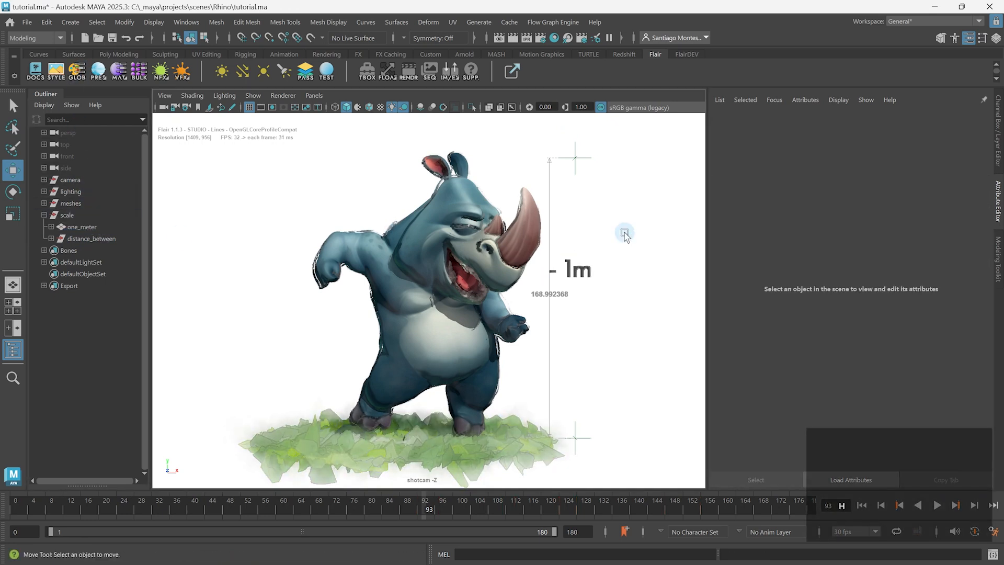
pyautogui.click(77, 71)
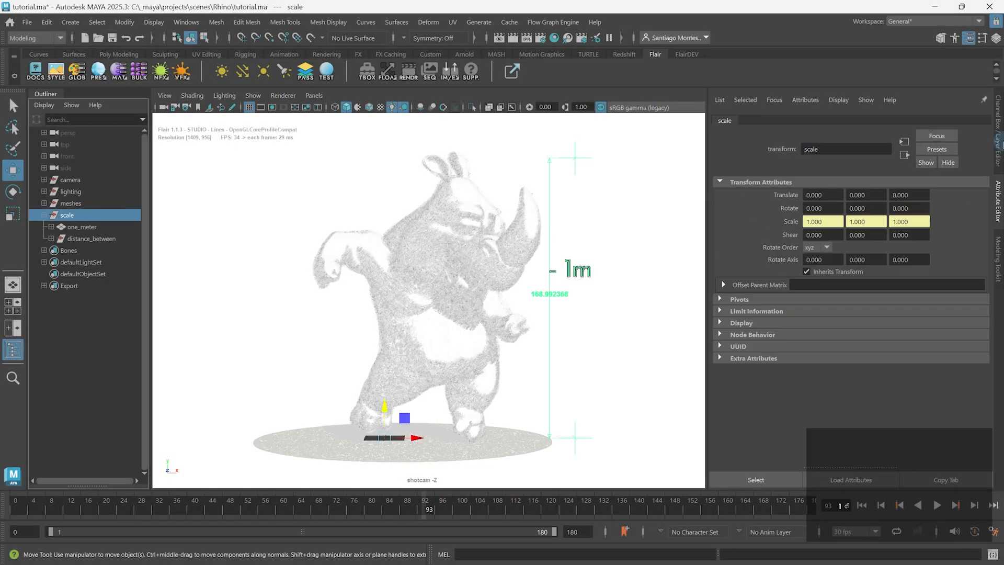
# Step: Set the scale group's Scale Everything attribute to 0.01 and turn off Animated for the selected Flair materials
pyautogui.click(997, 132)
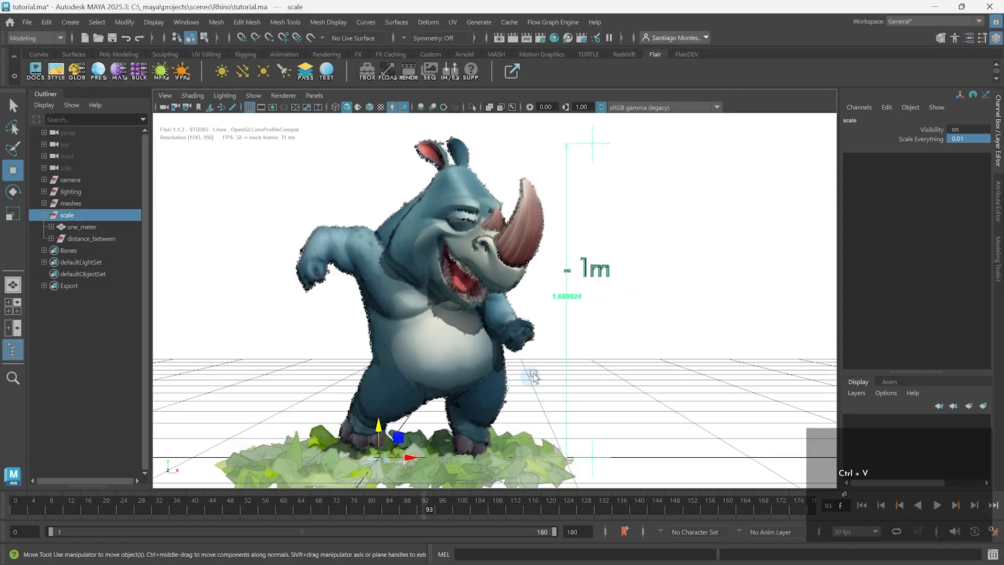
pyautogui.click(313, 204)
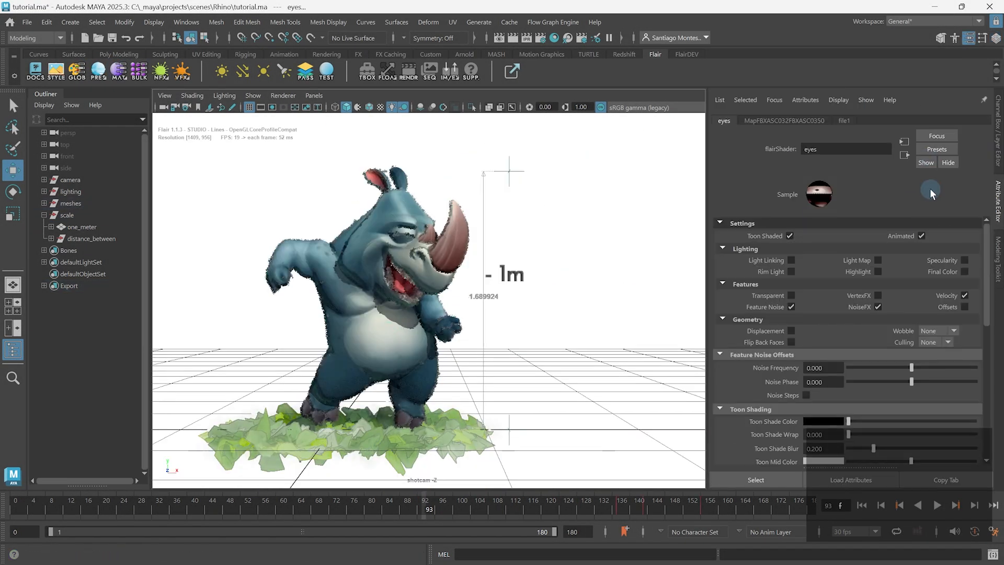
pyautogui.click(921, 236)
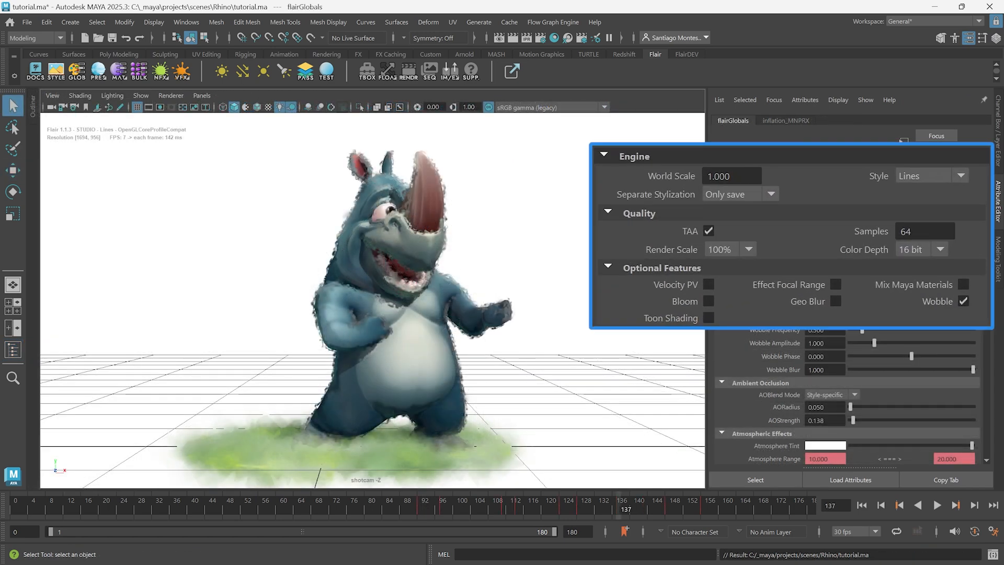
# Step: Preview the rhino in the Warp and Fray styles, and return the Flair style to Lines
pyautogui.click(965, 176)
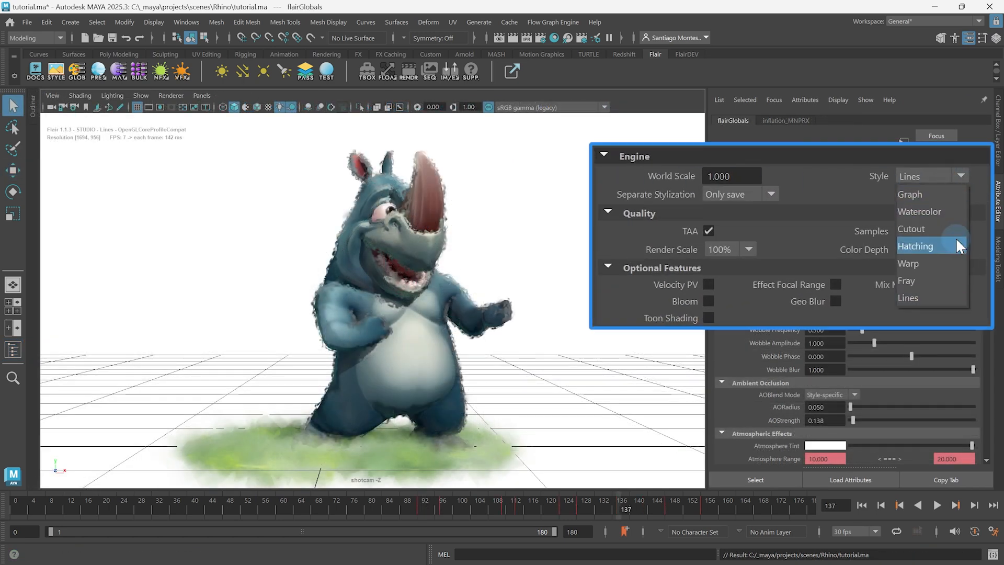
pyautogui.click(949, 264)
pyautogui.click(954, 176)
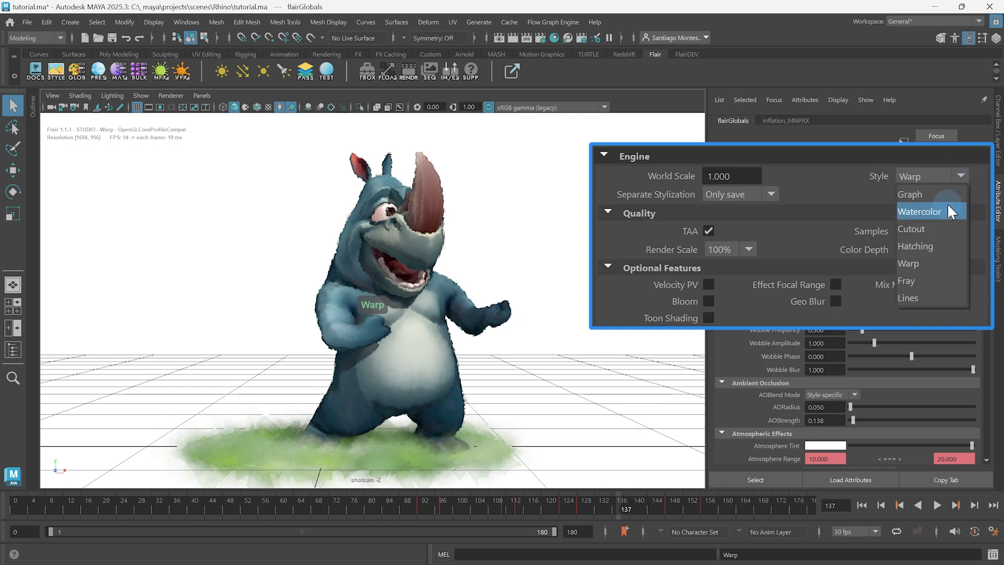
pyautogui.click(937, 277)
pyautogui.click(927, 176)
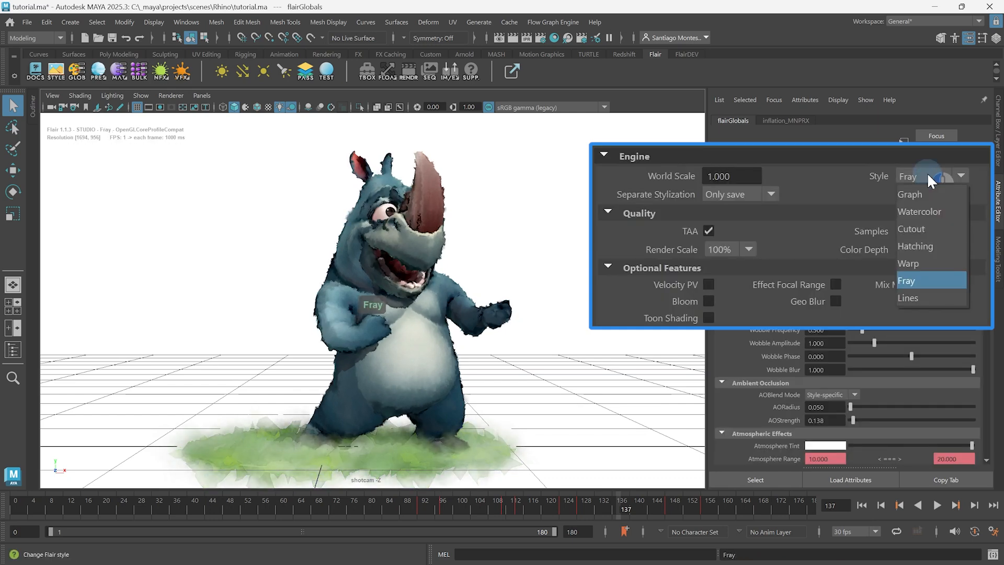
pyautogui.click(926, 297)
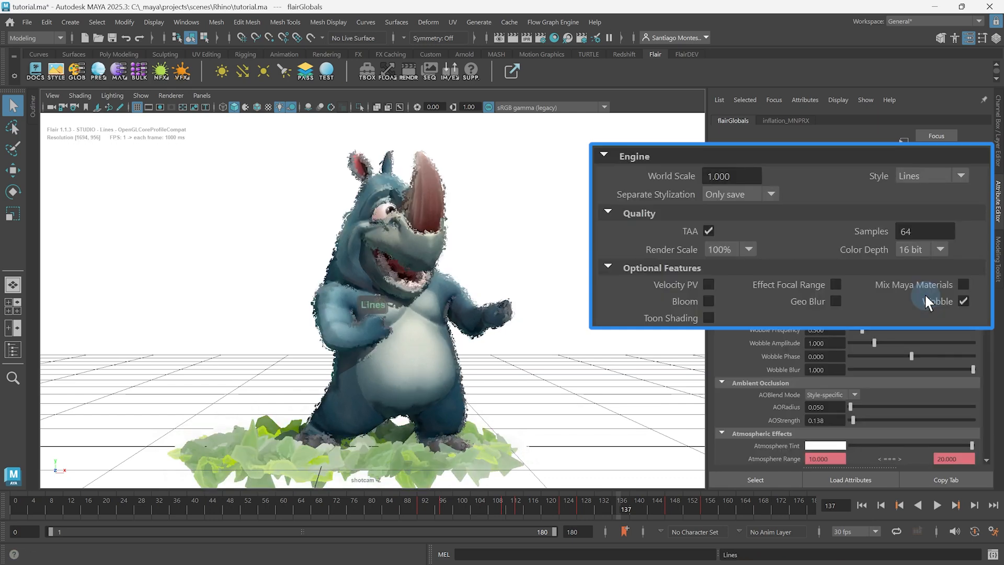
# Step: Set Separate Stylization to Only save in the referenced scene, save it, and select referenced.style in the Rhino folder
pyautogui.moveTo(985, 216)
pyautogui.mouseDown()
pyautogui.moveTo(988, 311)
pyautogui.moveTo(987, 198)
pyautogui.mouseUp()
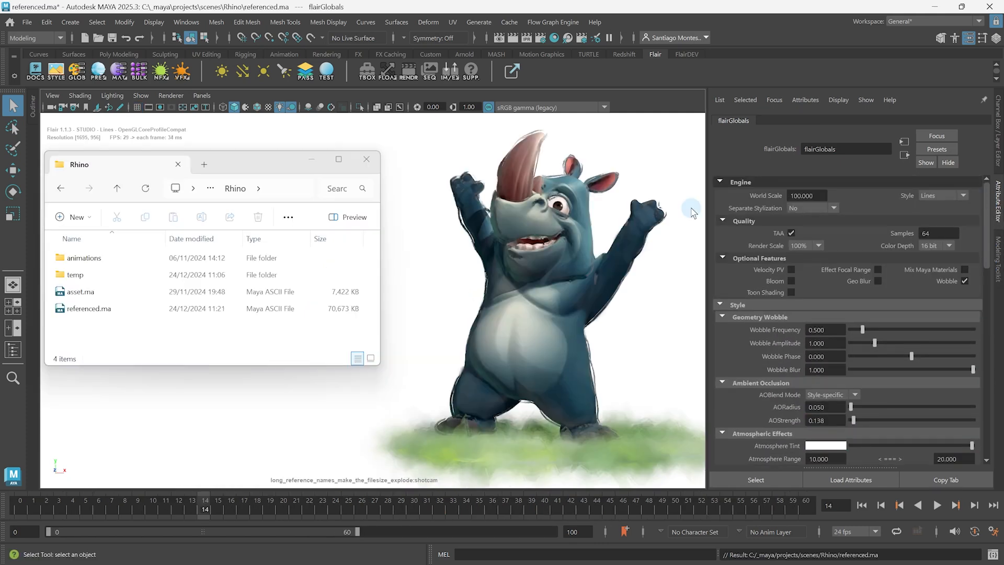
pyautogui.click(833, 207)
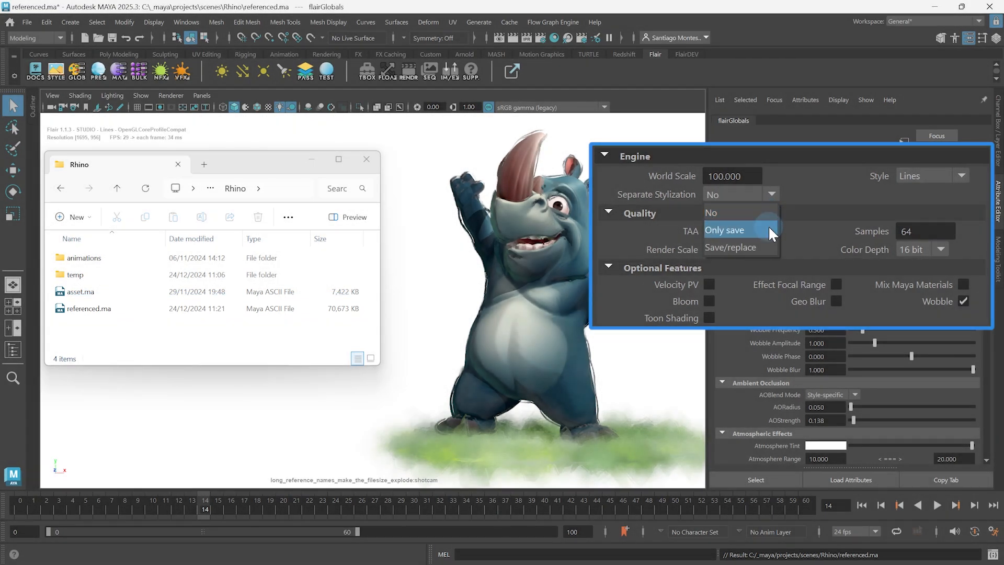
pyautogui.click(768, 230)
pyautogui.hotkey('ctrl', 's')
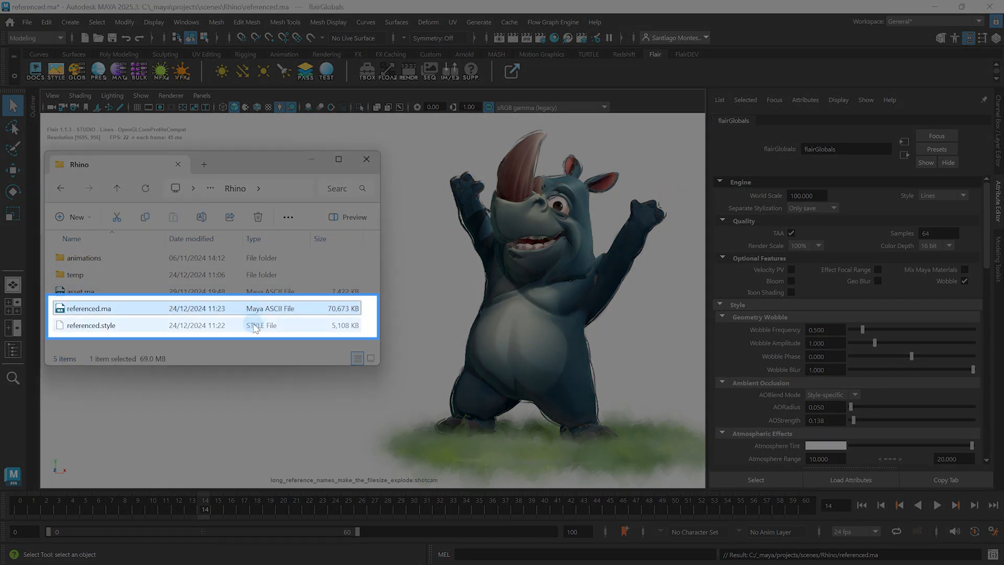
pyautogui.click(266, 325)
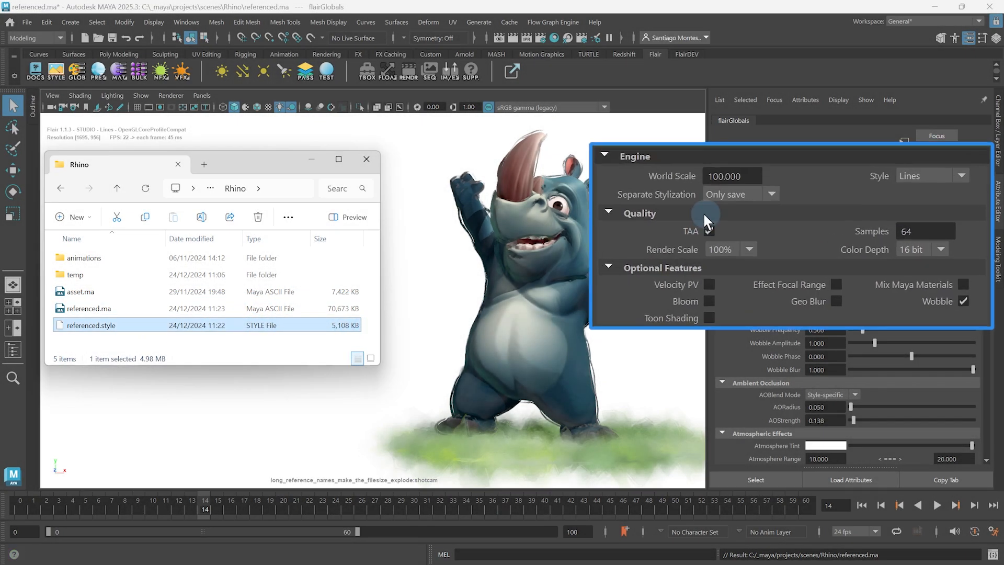
# Step: Set Separate Stylization to Save/replace, save the scene, and select referenced.ma in the Rhino folder
pyautogui.click(813, 208)
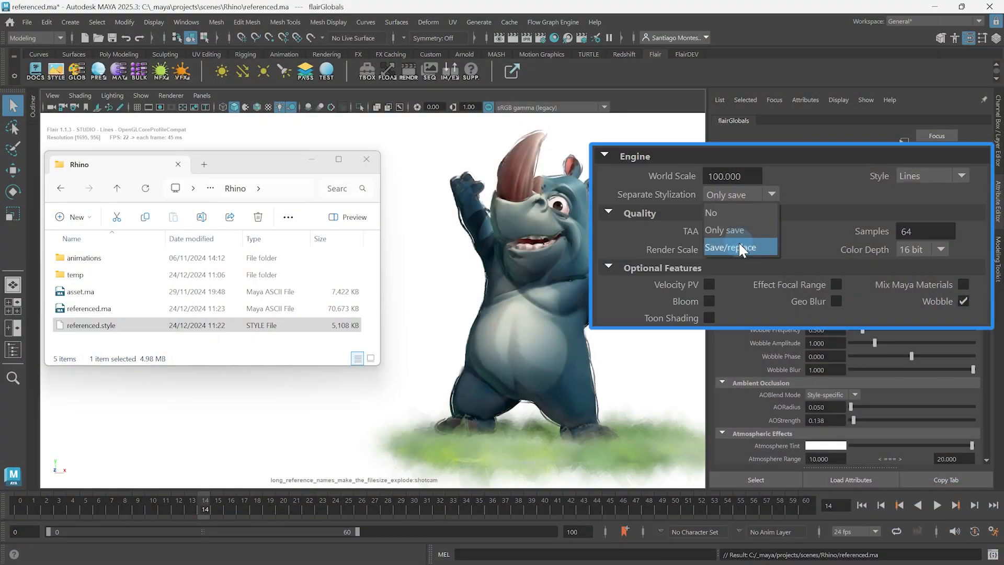
pyautogui.click(740, 246)
pyautogui.hotkey('ctrl', 's')
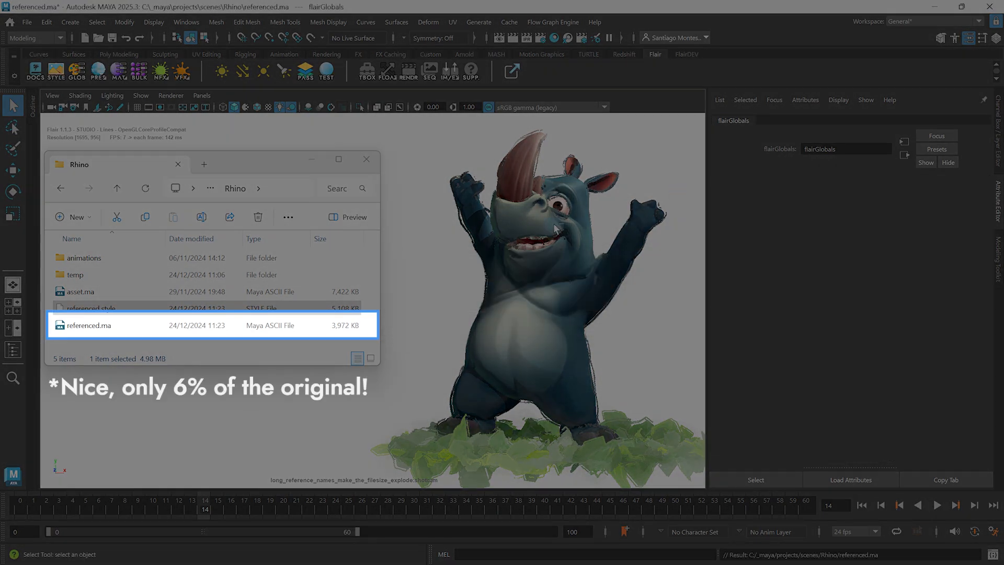
pyautogui.click(255, 327)
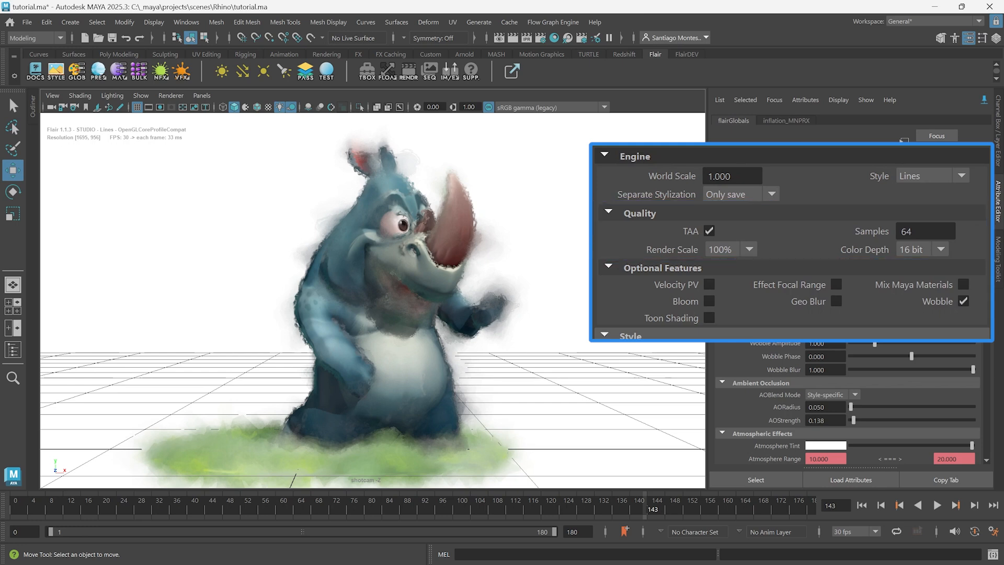
# Step: Preview the rhino with TAA off and on, and test-move the ground mesh sideways, undoing the move
pyautogui.click(709, 230)
pyautogui.click(702, 230)
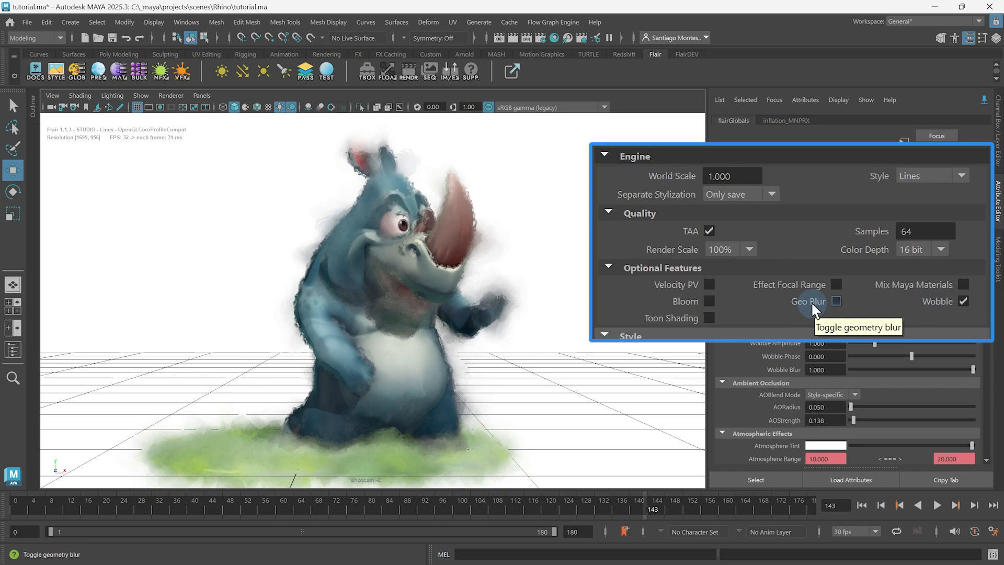
pyautogui.click(477, 460)
pyautogui.moveTo(361, 453); pyautogui.dragTo(433, 451)
pyautogui.hotkey('ctrl', 'z')
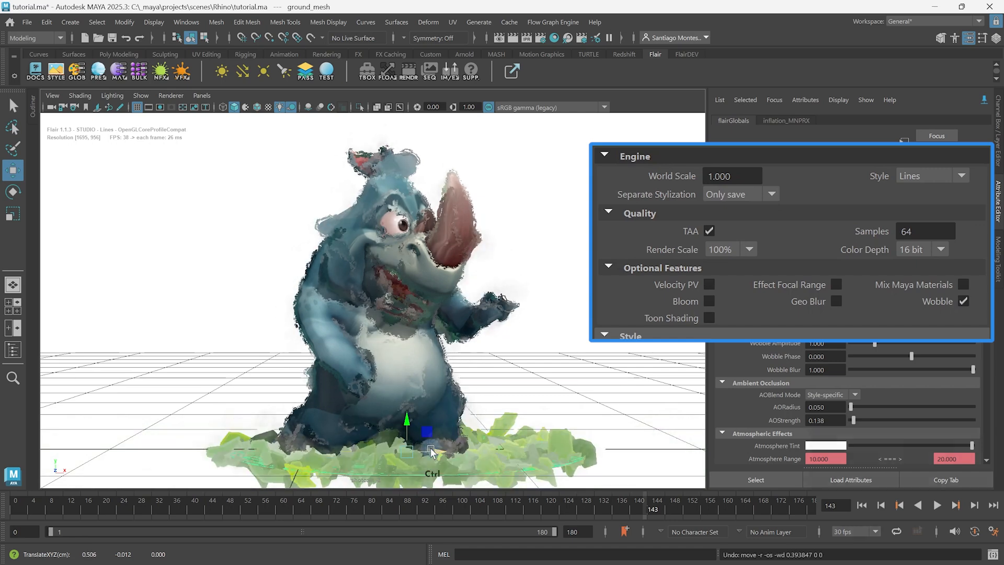
pyautogui.hotkey('ctrl', 'z')
pyautogui.hotkey('ctrl', 'z')
pyautogui.click(705, 231)
pyautogui.click(705, 231)
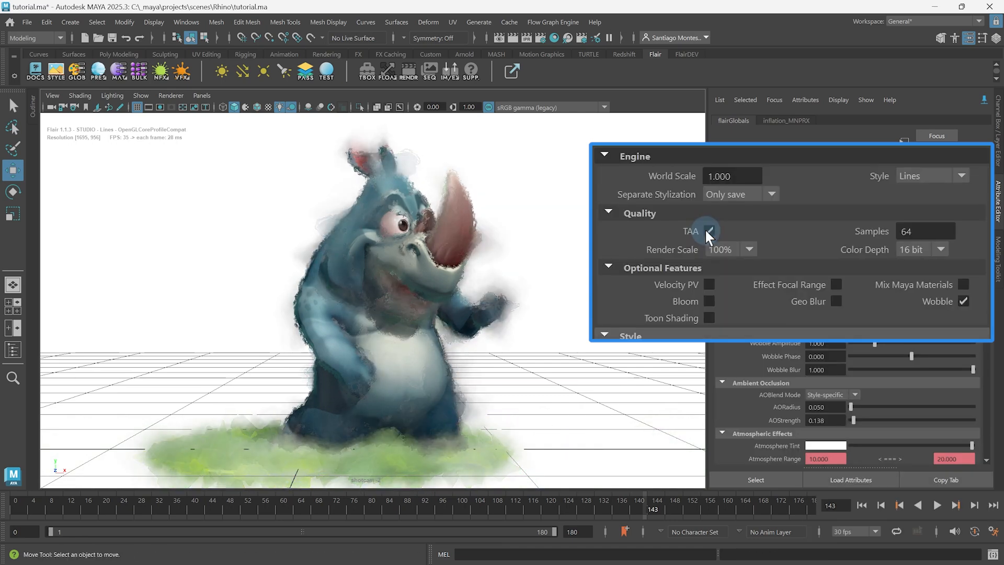
# Step: Try 16 TAA samples, and set Samples to 32
pyautogui.click(932, 234)
pyautogui.write('16')
pyautogui.press('Return')
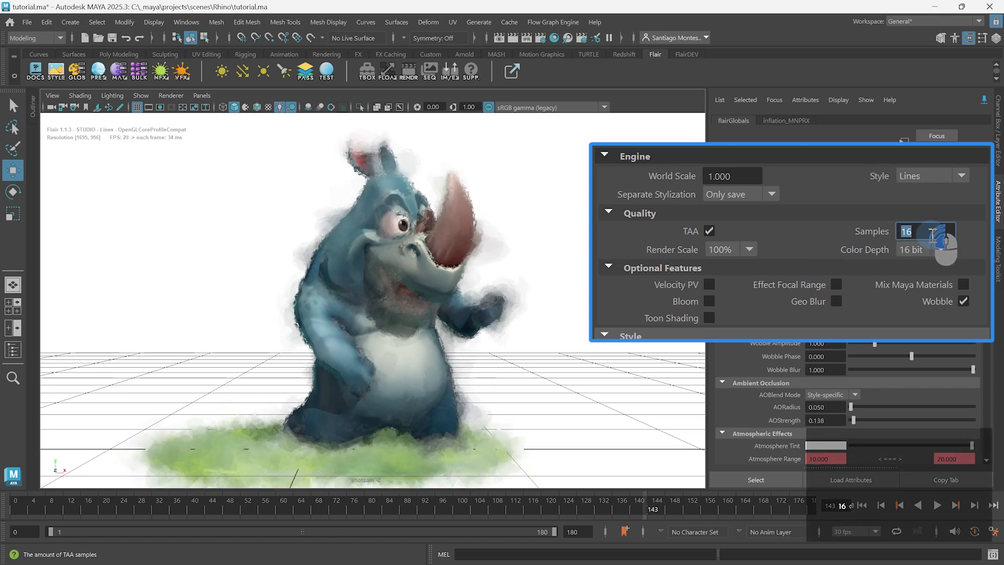
pyautogui.write('32')
pyautogui.press('Return')
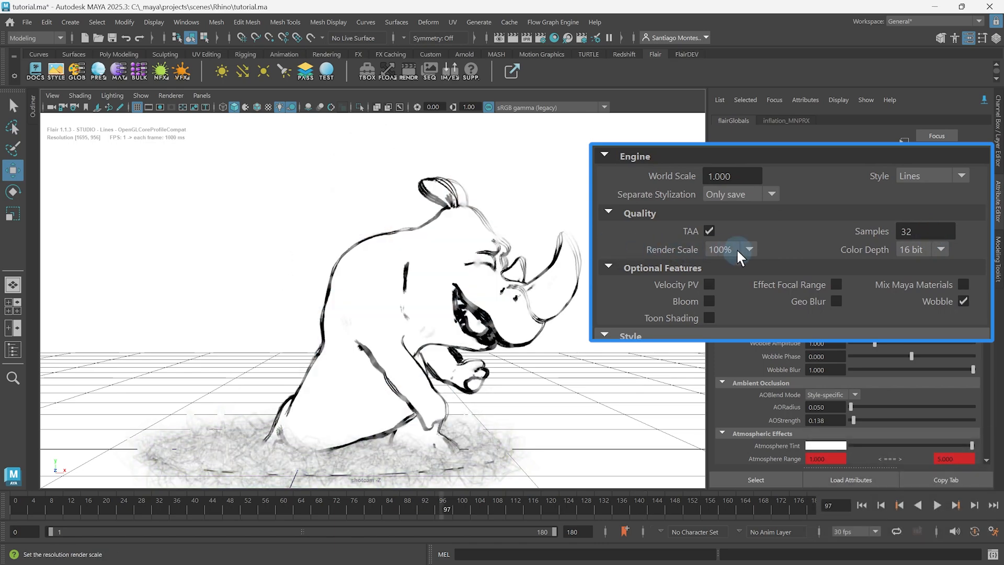
# Step: Preview the Render Scale at 150% and 200%, and return it to 100%
pyautogui.click(742, 249)
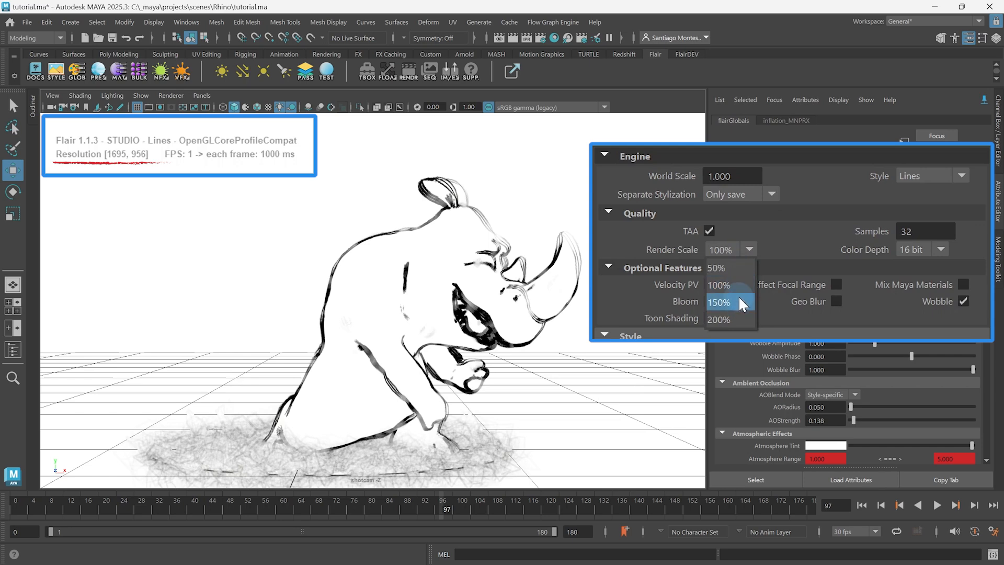
pyautogui.click(738, 299)
pyautogui.click(749, 250)
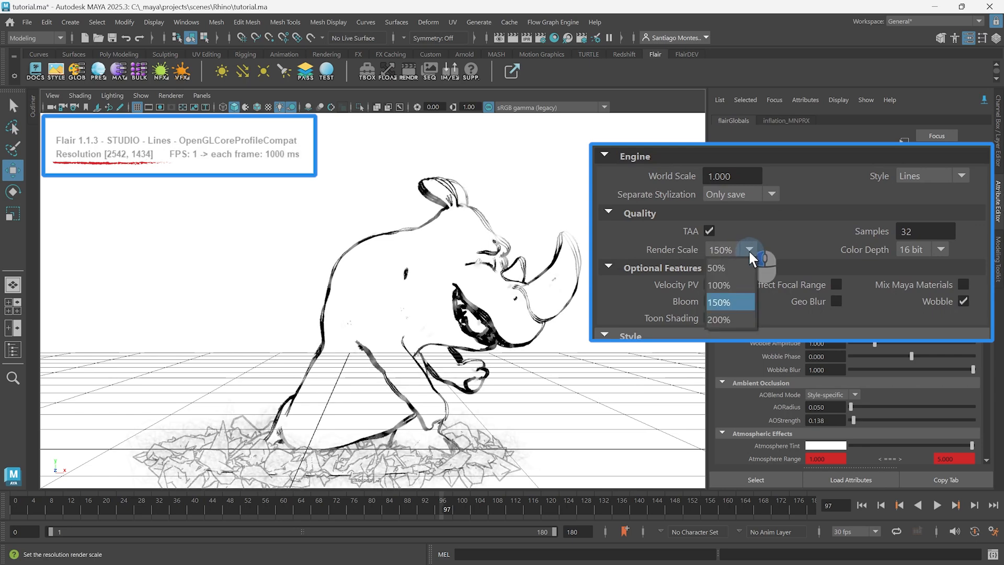
pyautogui.click(739, 316)
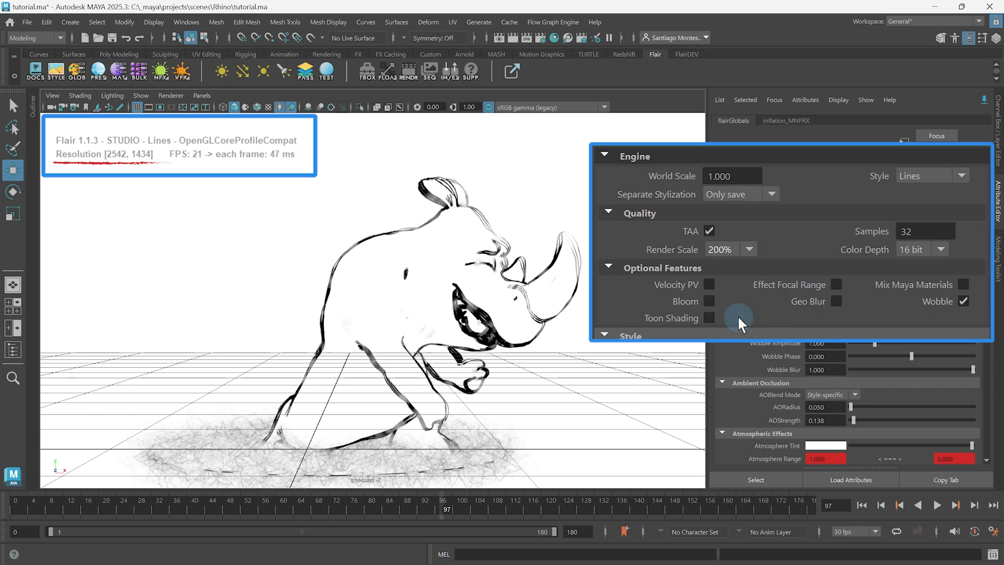
pyautogui.click(748, 250)
pyautogui.click(745, 283)
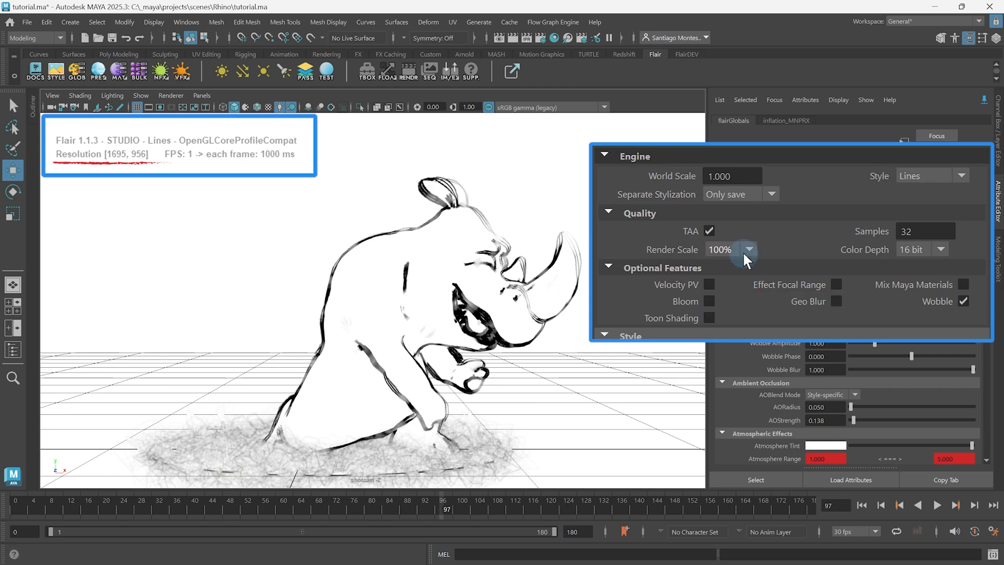
# Step: Preview the Render Scale at 50%, and restore it to 100%
pyautogui.click(748, 249)
pyautogui.click(732, 285)
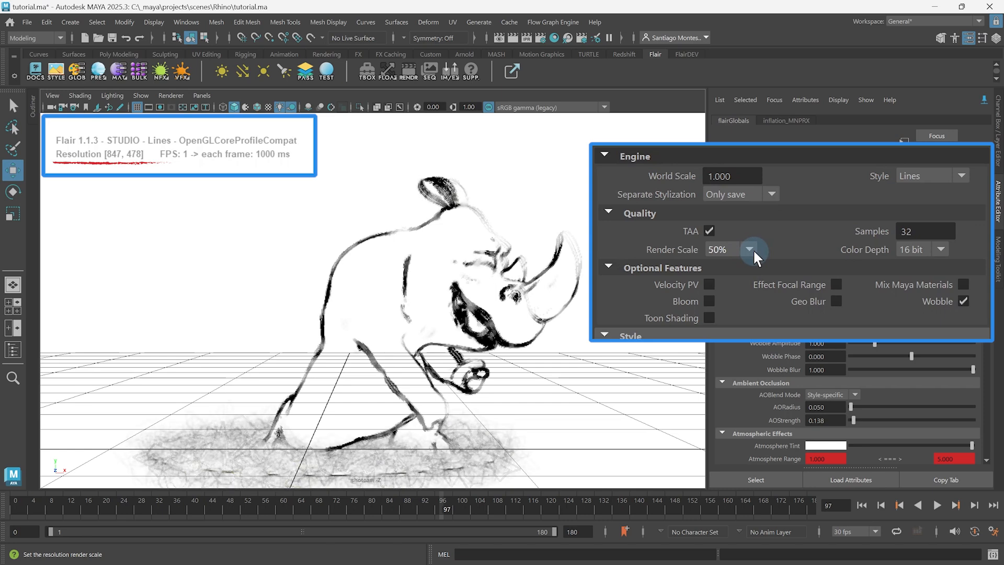
pyautogui.click(753, 248)
pyautogui.click(746, 285)
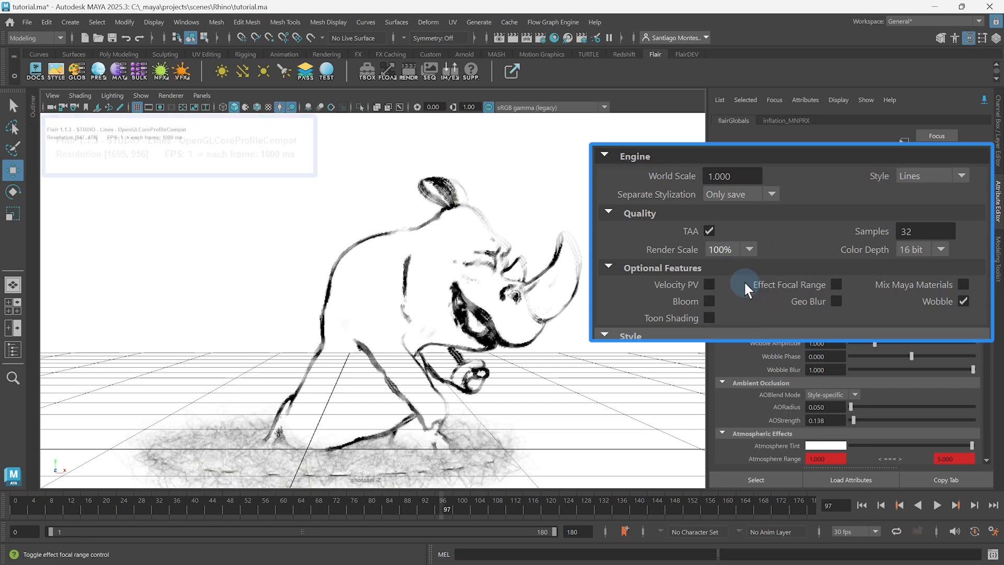
# Step: Preview the 32 bit Color Depth, and return it to 16 bit
pyautogui.click(944, 247)
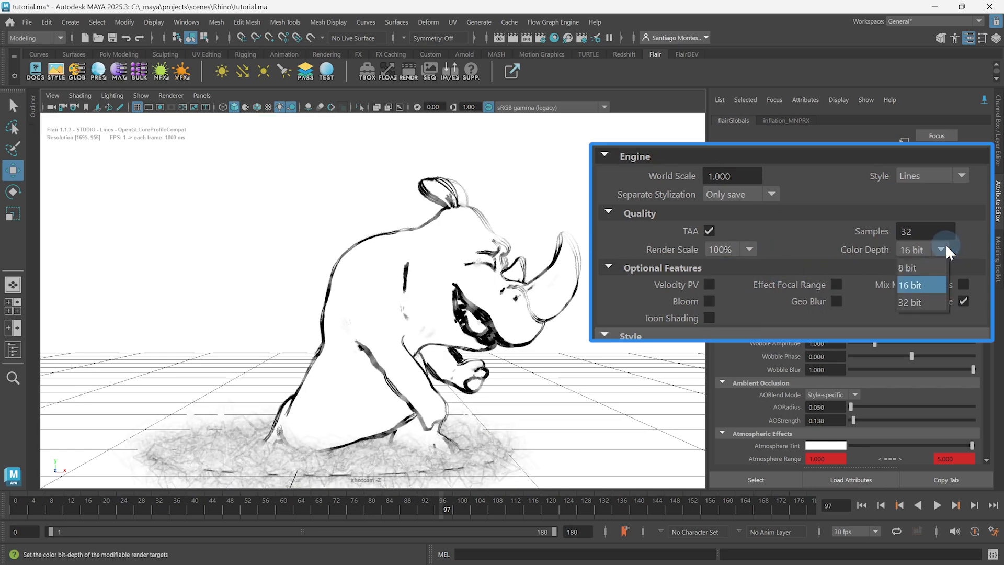
pyautogui.click(936, 300)
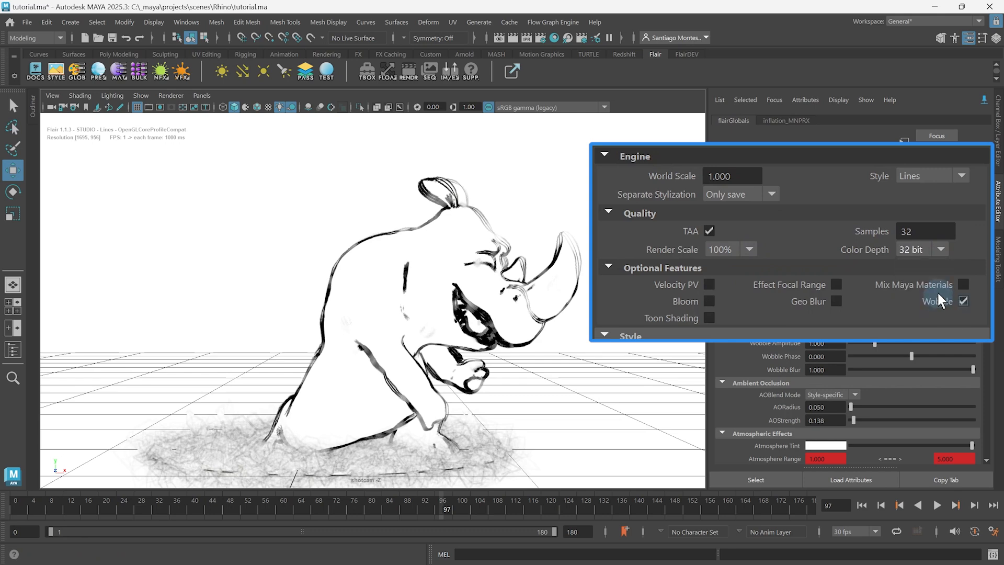
pyautogui.click(941, 249)
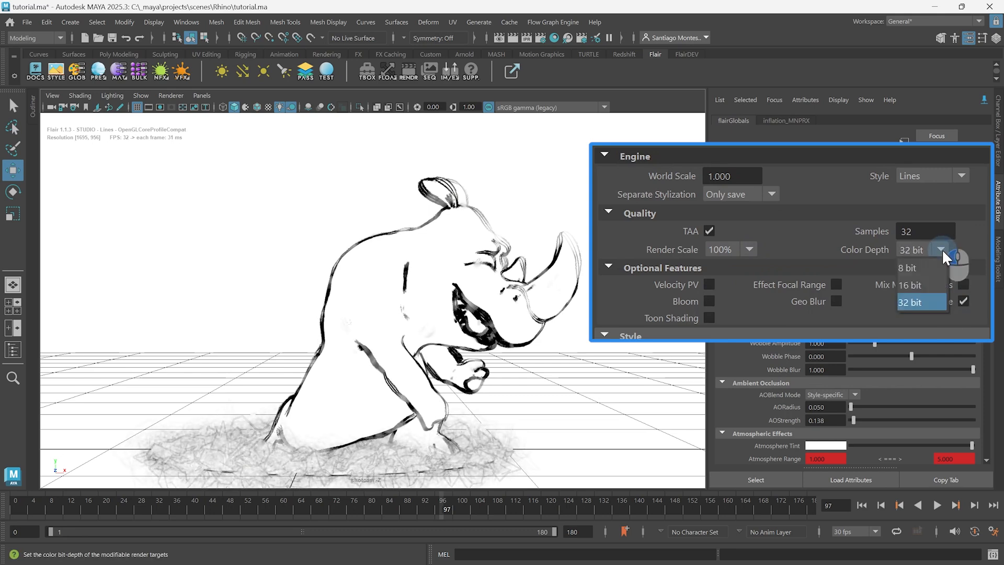
pyautogui.click(933, 284)
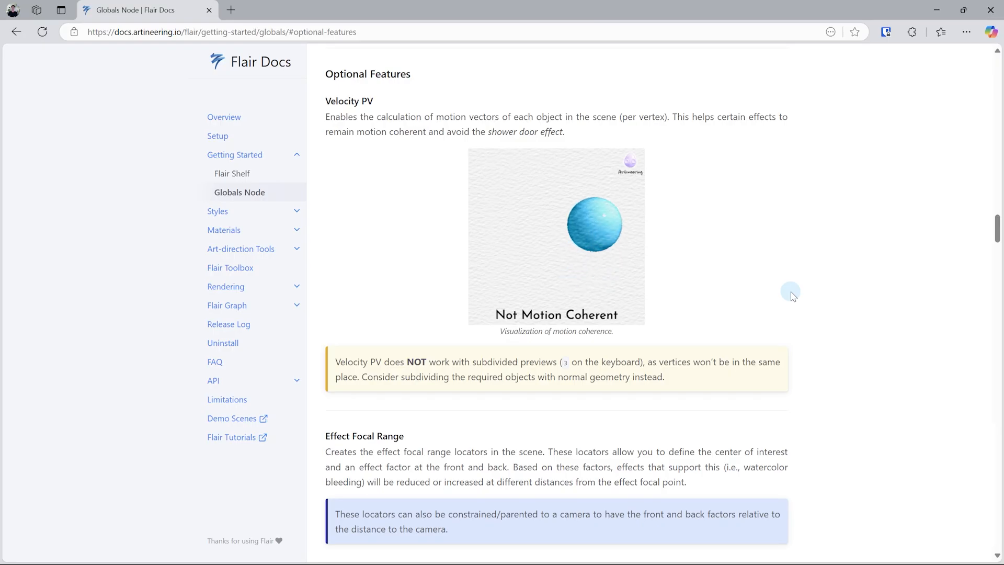
# Step: Switch to the Flair Docs in the browser and read the globals node's optional features, from Velocity PV to Geometry Wobble
pyautogui.scroll(-10, 793, 295)
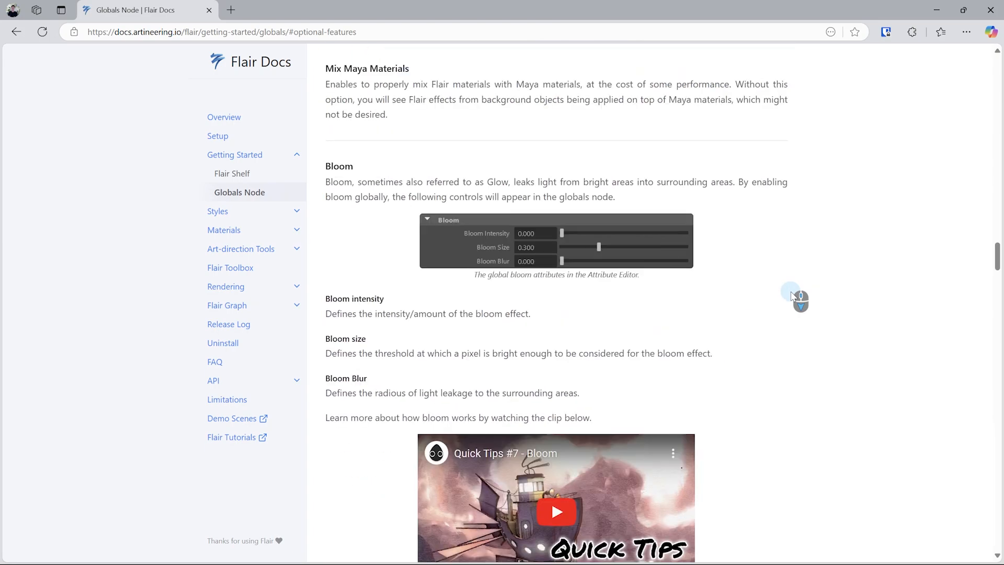
pyautogui.scroll(-20, 792, 295)
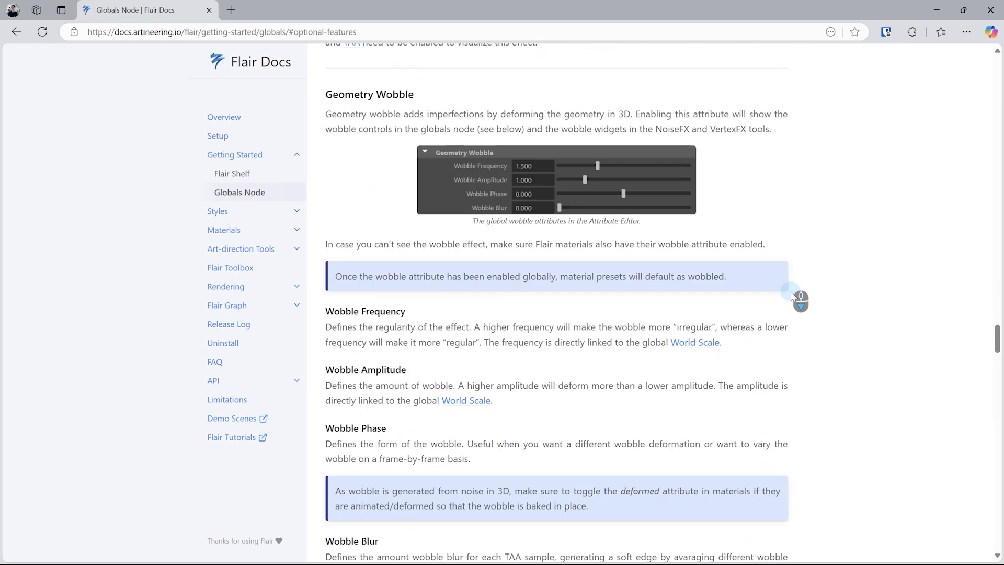
pyautogui.scroll(-12, 792, 295)
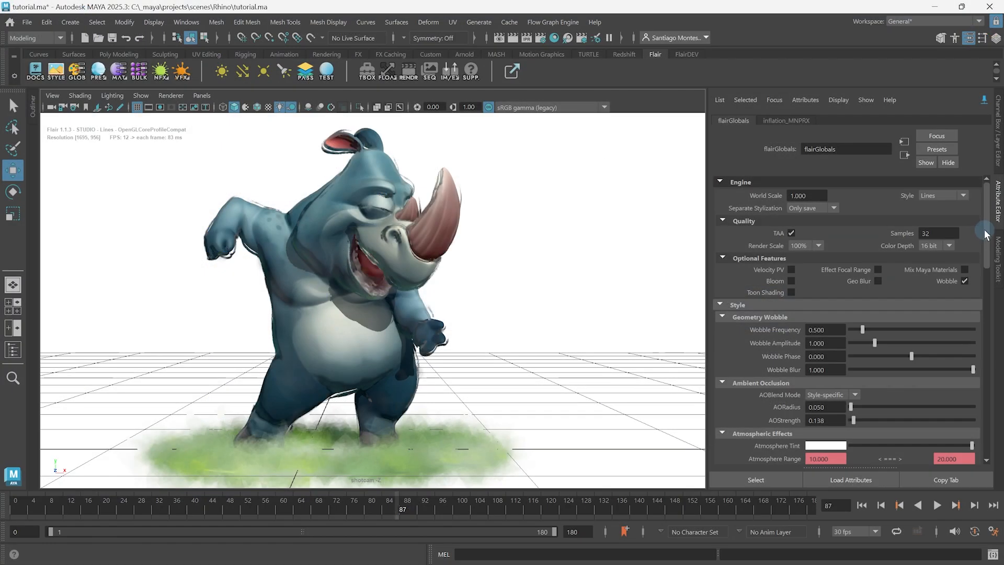
# Step: Switch back to Maya and preview the rhino with Wobble off and on, and with Geo Blur on and off
pyautogui.moveTo(985, 234)
pyautogui.mouseDown()
pyautogui.moveTo(990, 404)
pyautogui.moveTo(994, 223)
pyautogui.mouseUp()
pyautogui.click(962, 196)
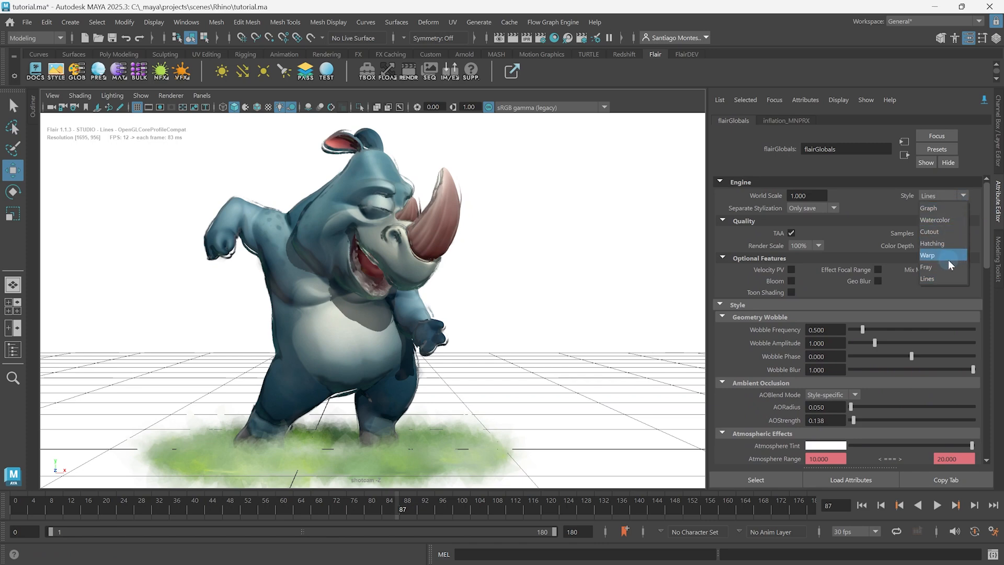
pyautogui.click(954, 197)
pyautogui.click(963, 282)
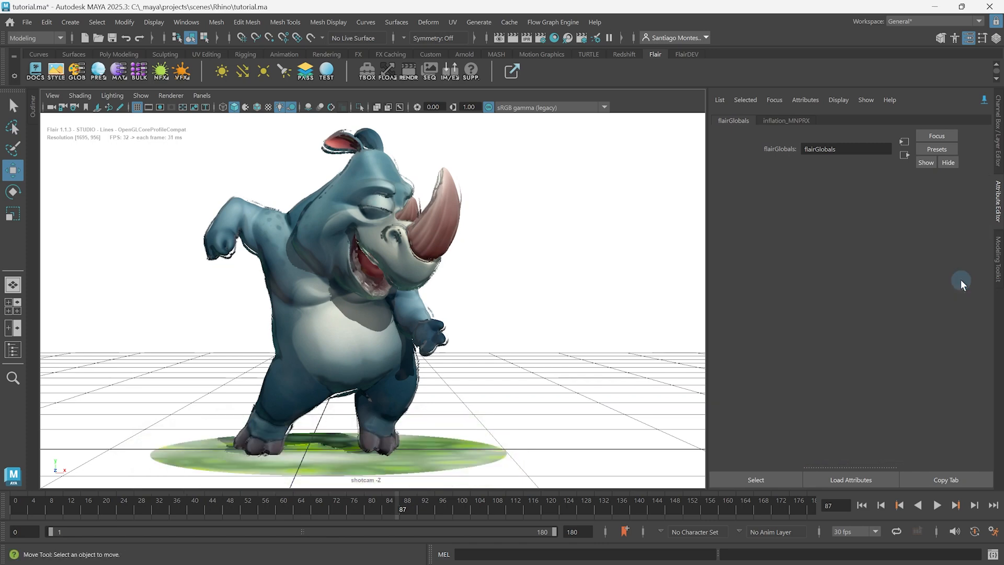
pyautogui.click(962, 281)
pyautogui.click(879, 281)
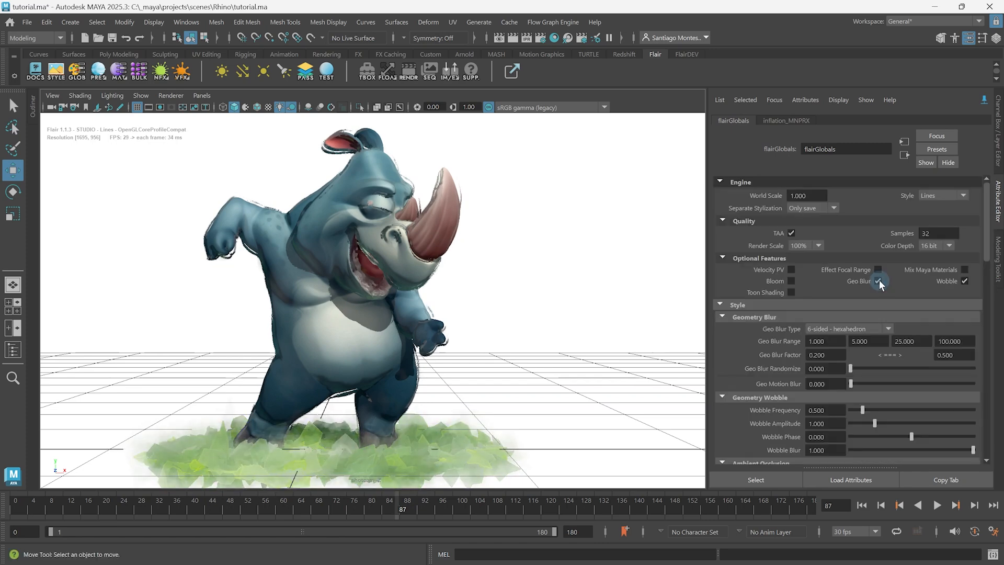
pyautogui.click(879, 281)
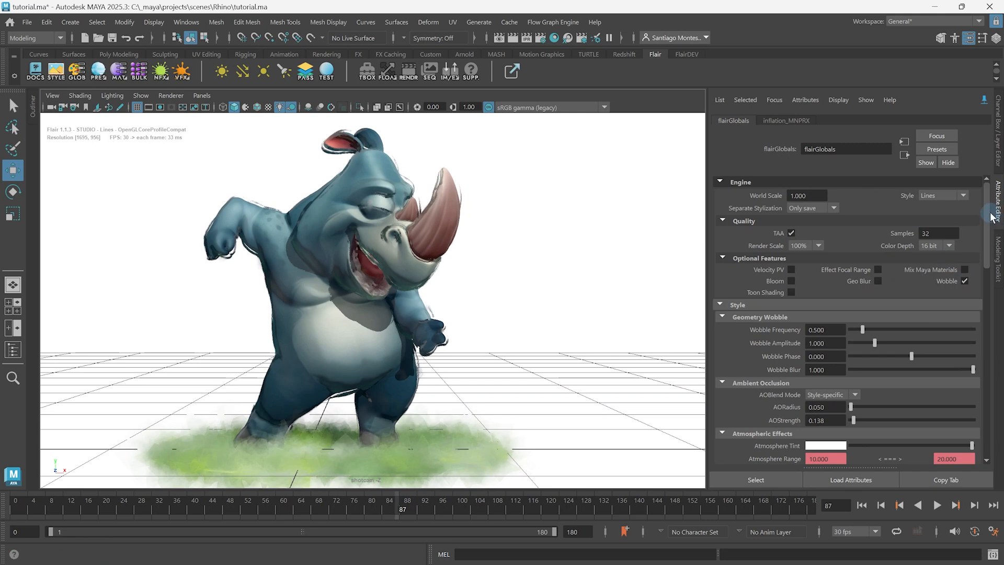
# Step: Set the Wobble Frequency to about 1.613 and the Wobble Amplitude to about 1.837
pyautogui.moveTo(989, 218); pyautogui.dragTo(995, 254)
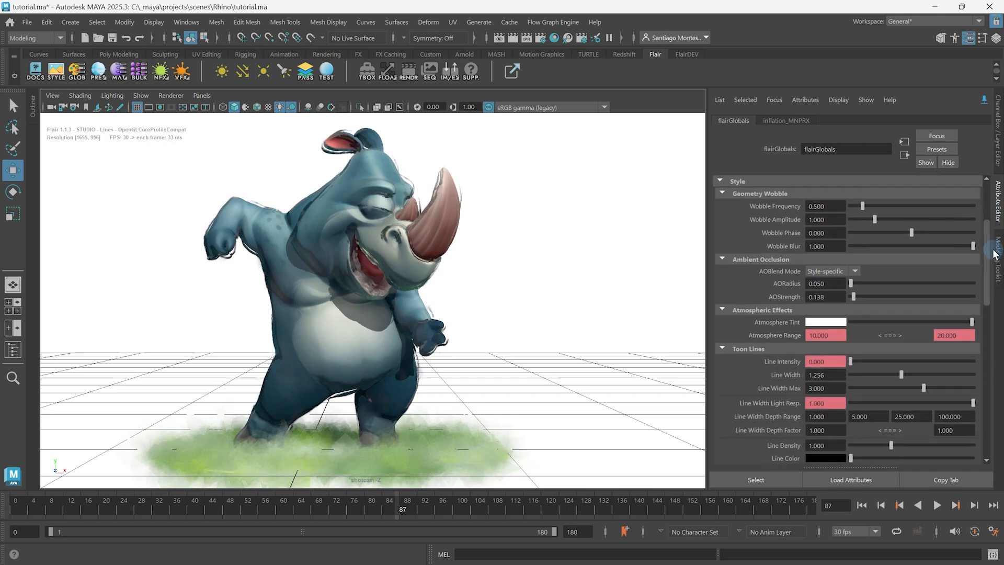
pyautogui.moveTo(867, 206); pyautogui.dragTo(895, 221)
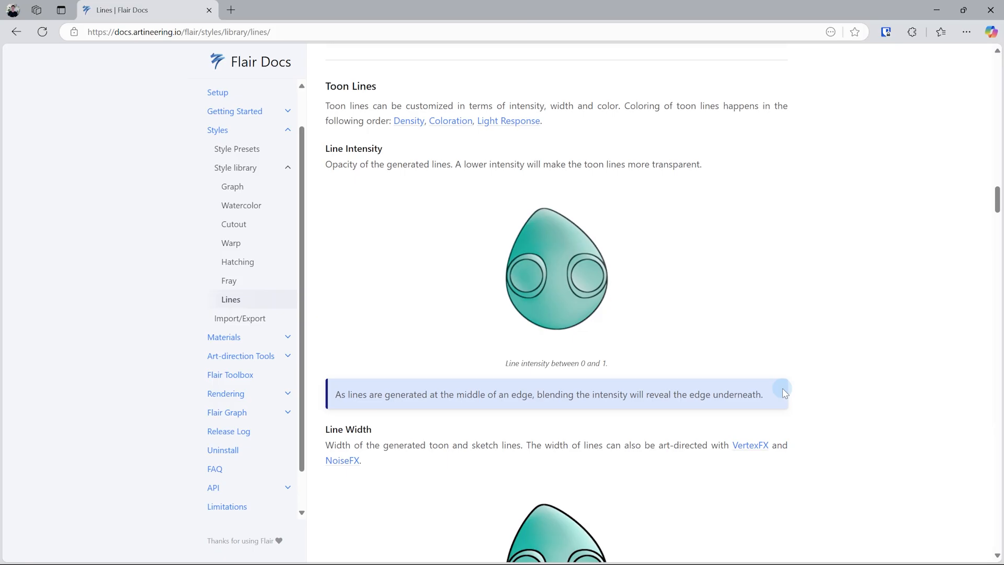
# Step: Switch to the Flair Docs page on the Lines style and read the Toon Lines attributes
pyautogui.scroll(-8, 784, 393)
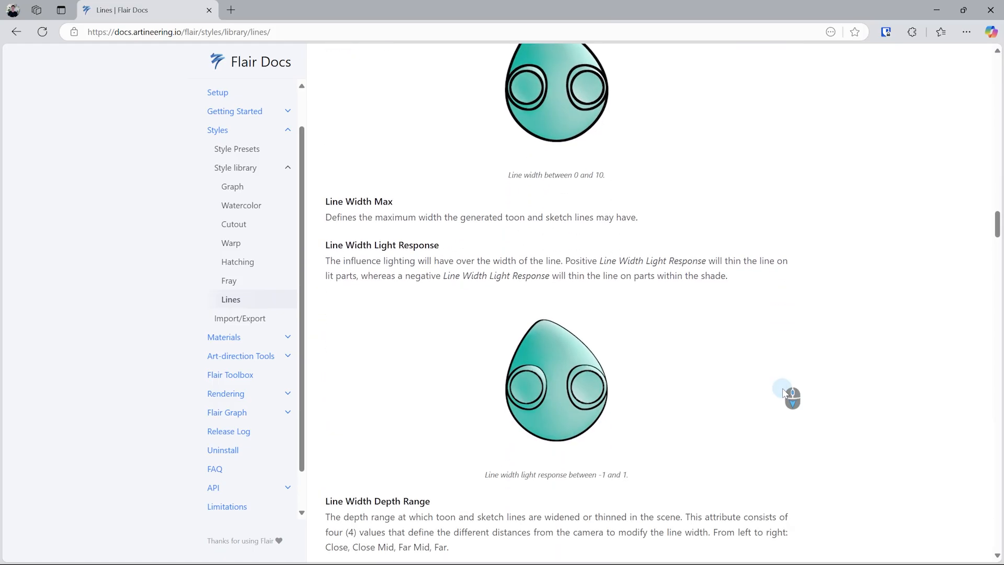
pyautogui.scroll(-5, 784, 393)
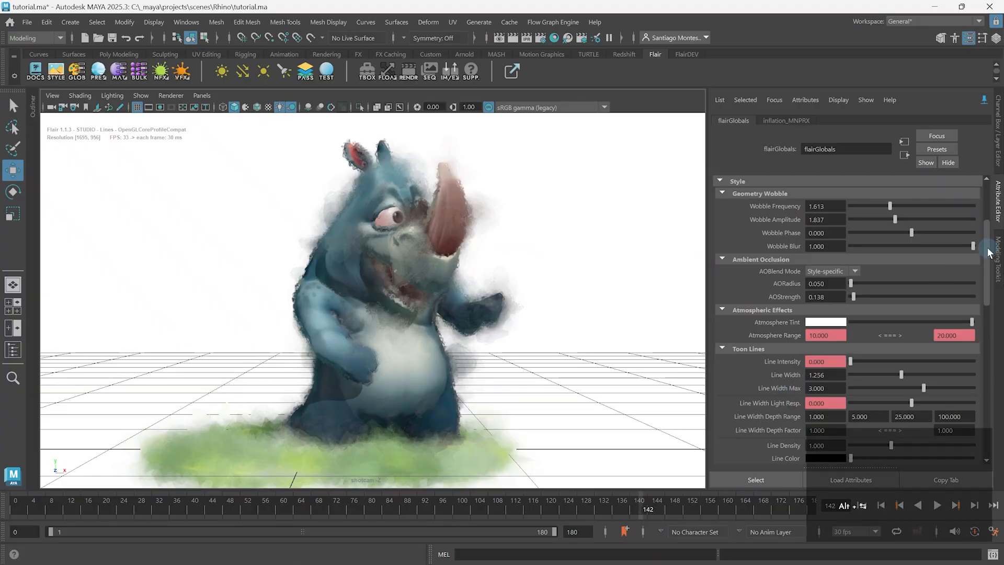
# Step: Switch back to Maya, review the key and expression options of the toon Line Width attribute, and dismiss them
pyautogui.scroll(-4, 989, 251)
pyautogui.rightClick(840, 283)
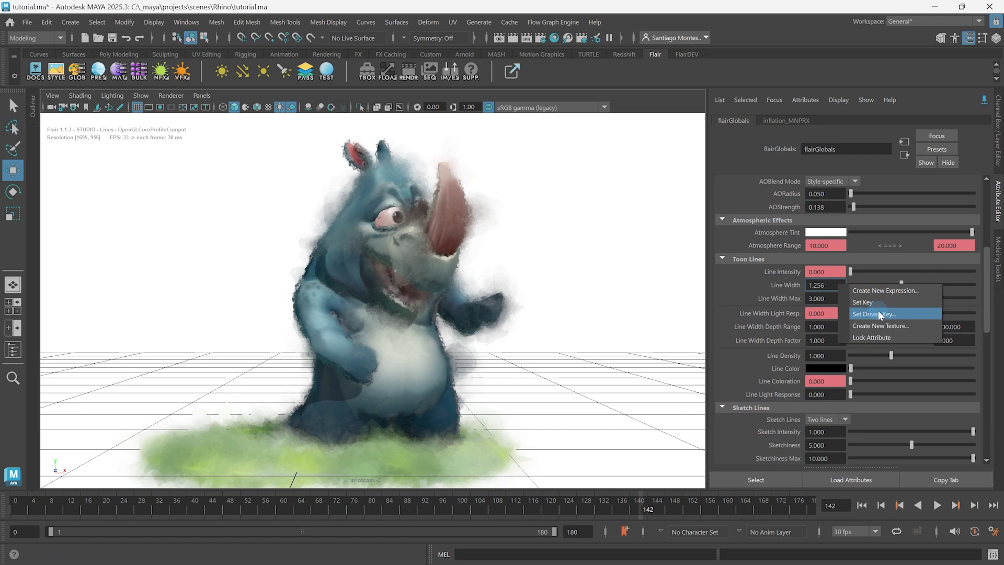
pyautogui.click(681, 297)
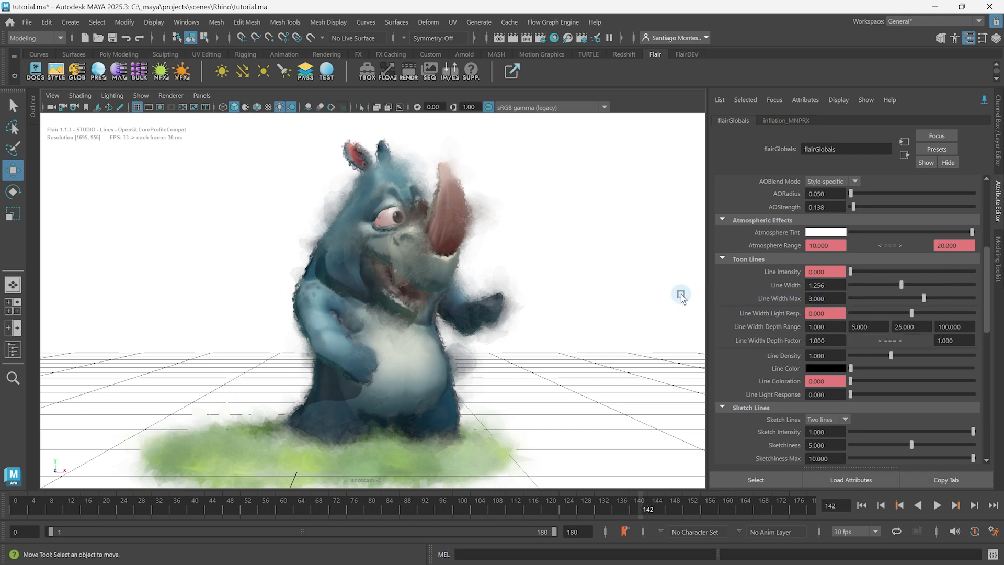
pyautogui.click(63, 73)
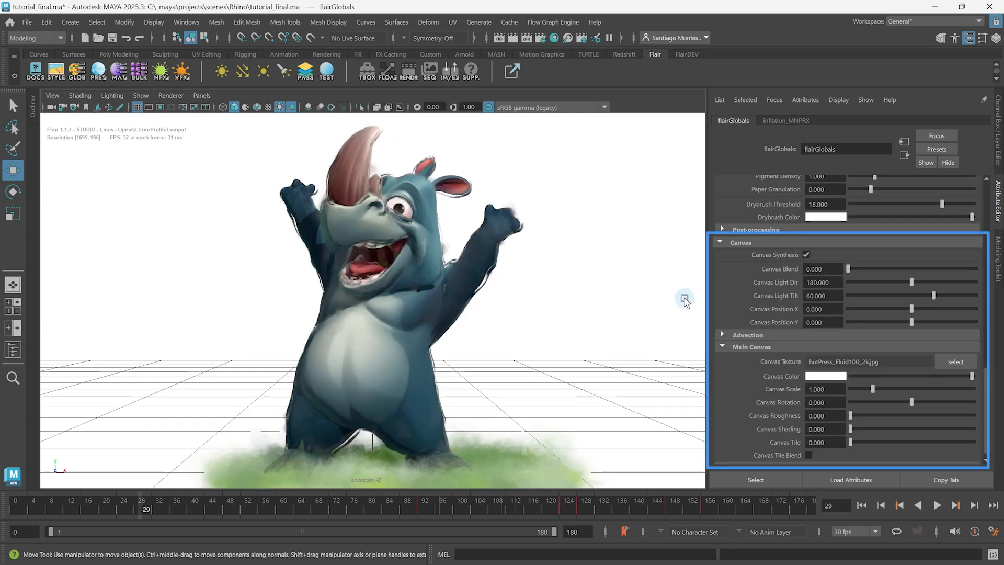
# Step: Set the main canvas rotation to about -119.042, roughness to about 1.840 and shading to about 0.645
pyautogui.moveTo(917, 416)
pyautogui.mouseDown()
pyautogui.moveTo(924, 415)
pyautogui.moveTo(883, 402)
pyautogui.moveTo(898, 400)
pyautogui.moveTo(871, 403)
pyautogui.mouseUp()
pyautogui.click(929, 429)
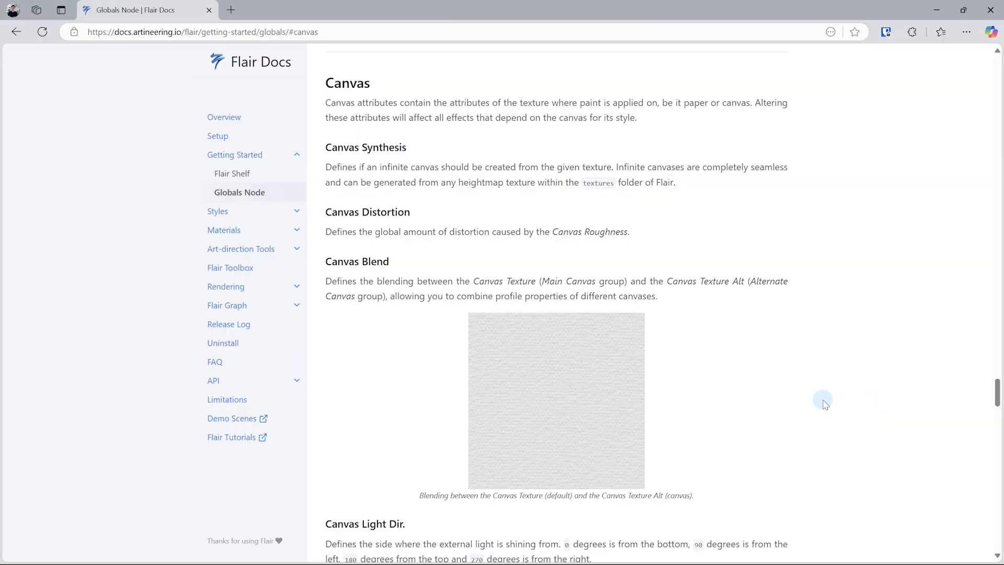
# Step: Switch to the Flair Docs and read the globals node's Canvas attributes, including the canvas light direction and tilt
pyautogui.scroll(-20, 824, 401)
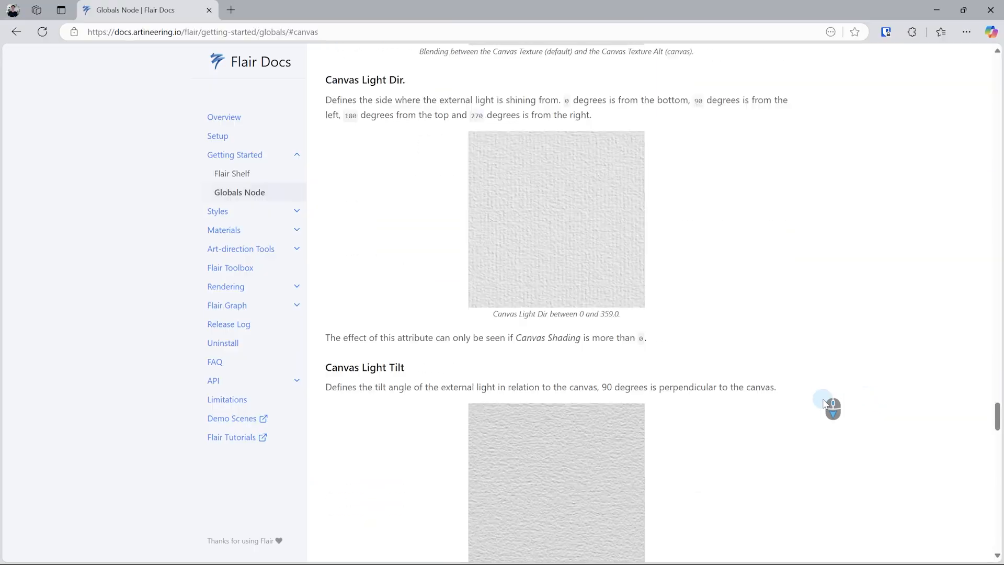
pyautogui.scroll(-10, 825, 403)
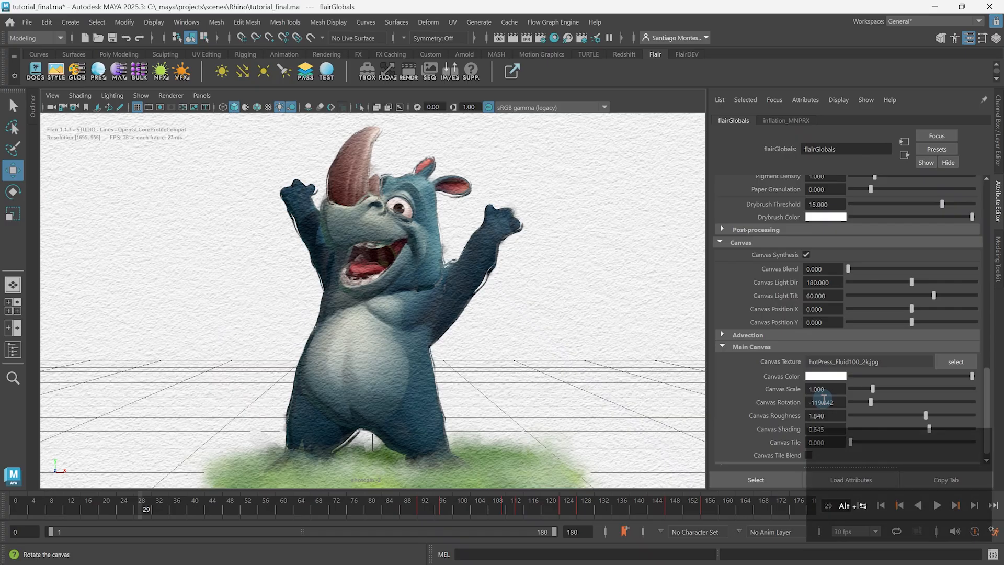
# Step: Switch back to Maya, open the Style Presets, and load the __rhino preset
pyautogui.scroll(5, 824, 400)
pyautogui.scroll(6, 825, 400)
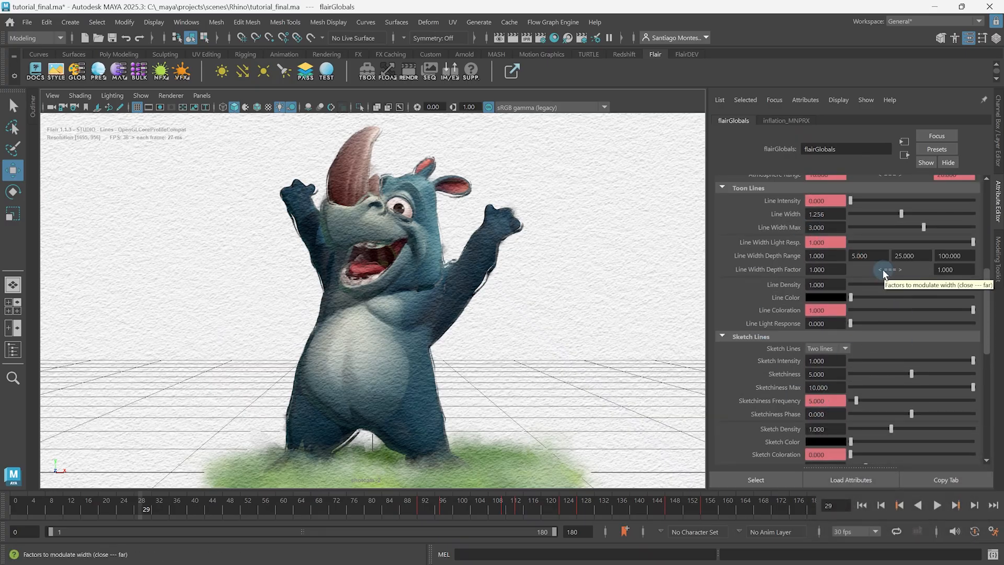
pyautogui.click(59, 76)
pyautogui.click(160, 190)
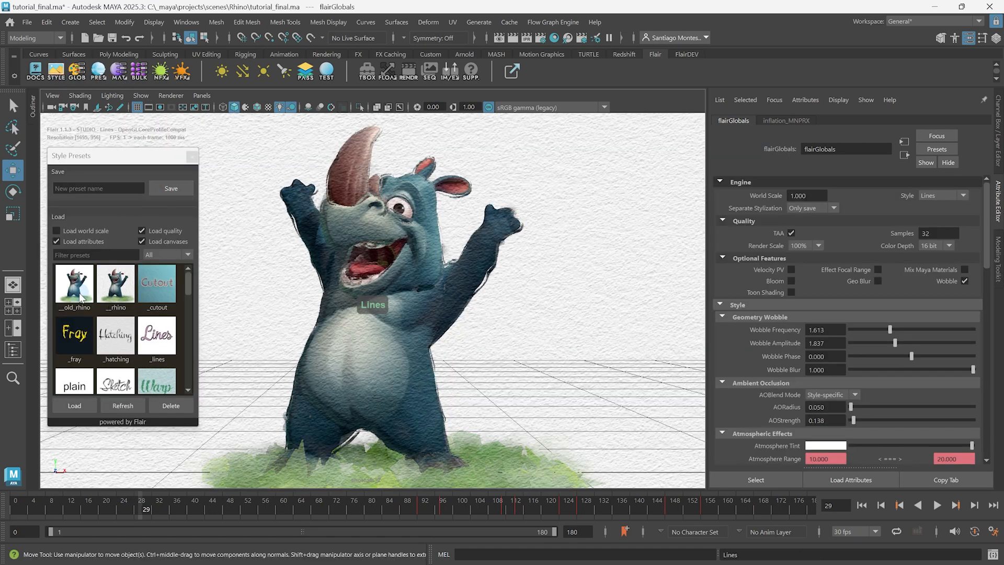
pyautogui.doubleClick(115, 285)
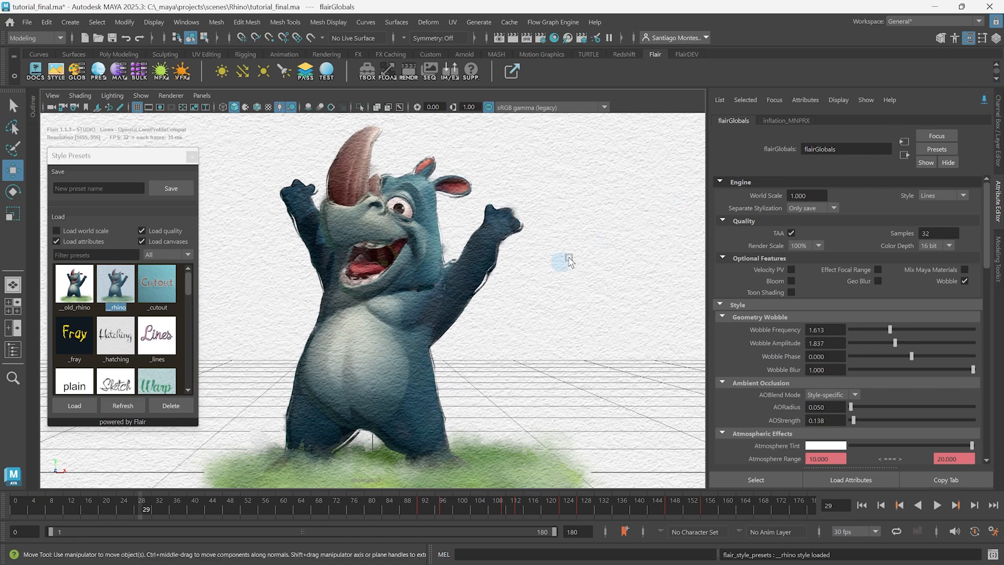
pyautogui.click(517, 318)
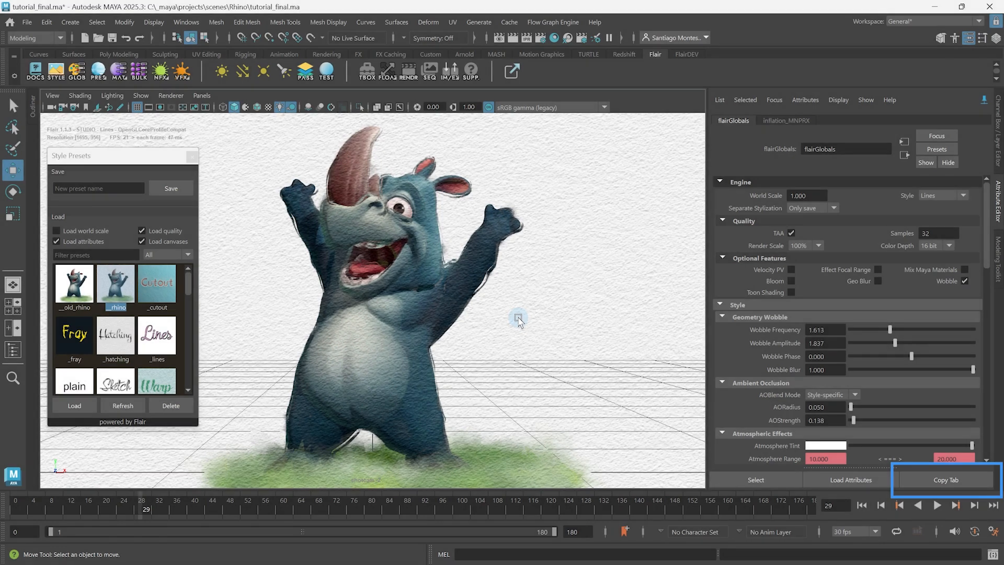
# Step: Copy the flairGlobals attributes into a floating window, narrow it, and move it towards the viewport's far side
pyautogui.click(948, 479)
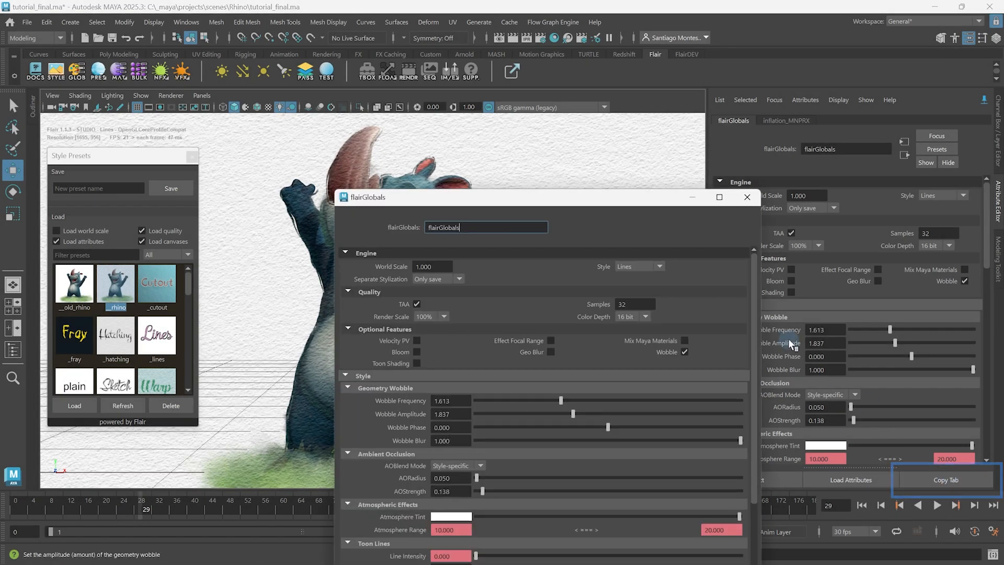
pyautogui.moveTo(727, 314); pyautogui.dragTo(643, 314)
pyautogui.click(986, 102)
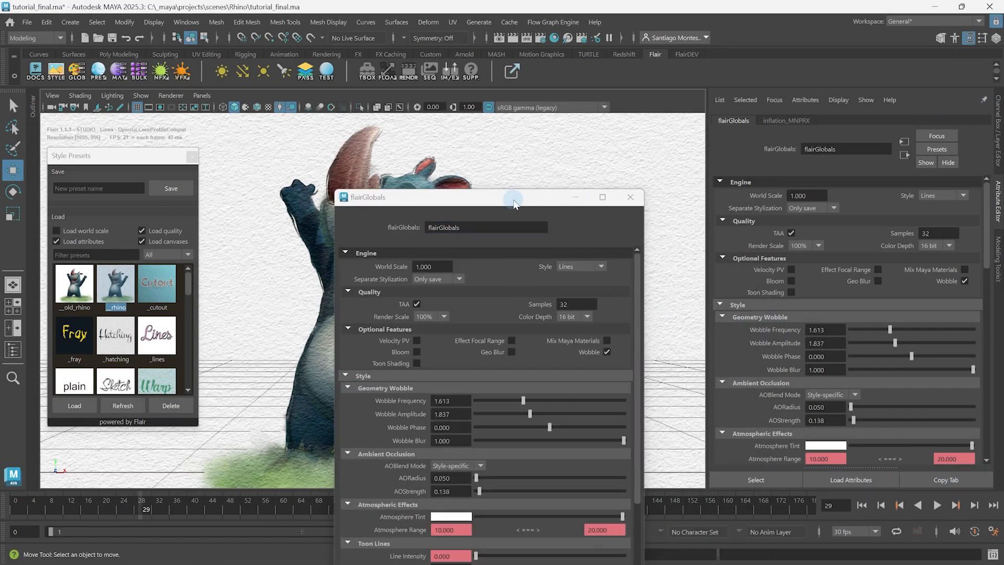
pyautogui.moveTo(514, 204); pyautogui.dragTo(685, 163)
pyautogui.click(424, 236)
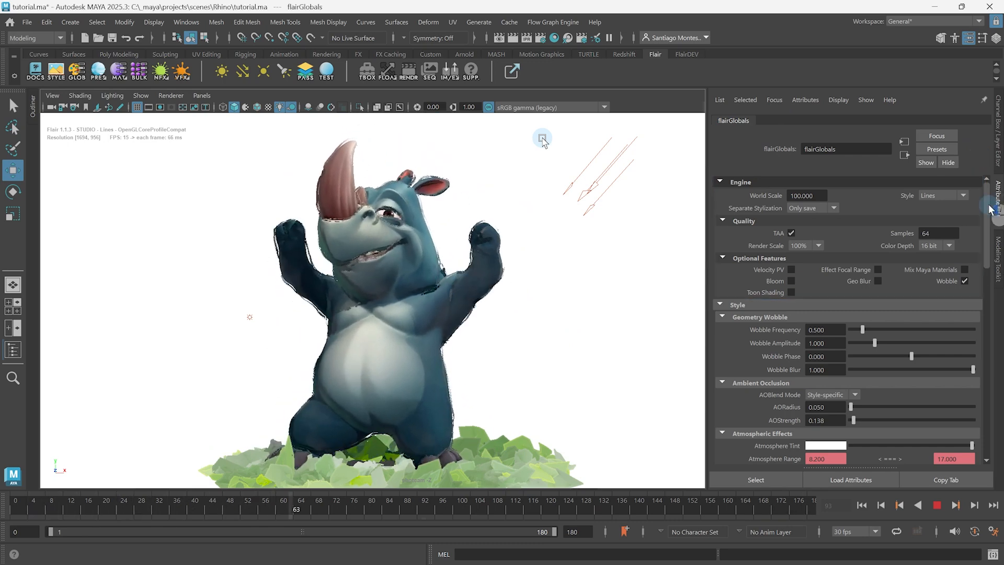
pyautogui.moveTo(987, 201)
pyautogui.mouseDown()
pyautogui.moveTo(978, 421)
pyautogui.moveTo(978, 189)
pyautogui.mouseUp()
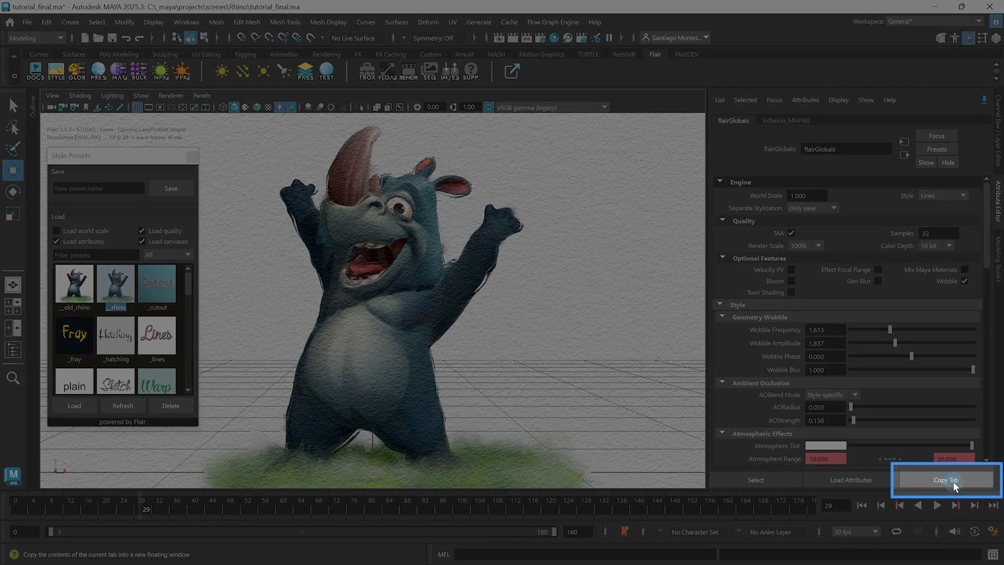
pyautogui.click(946, 480)
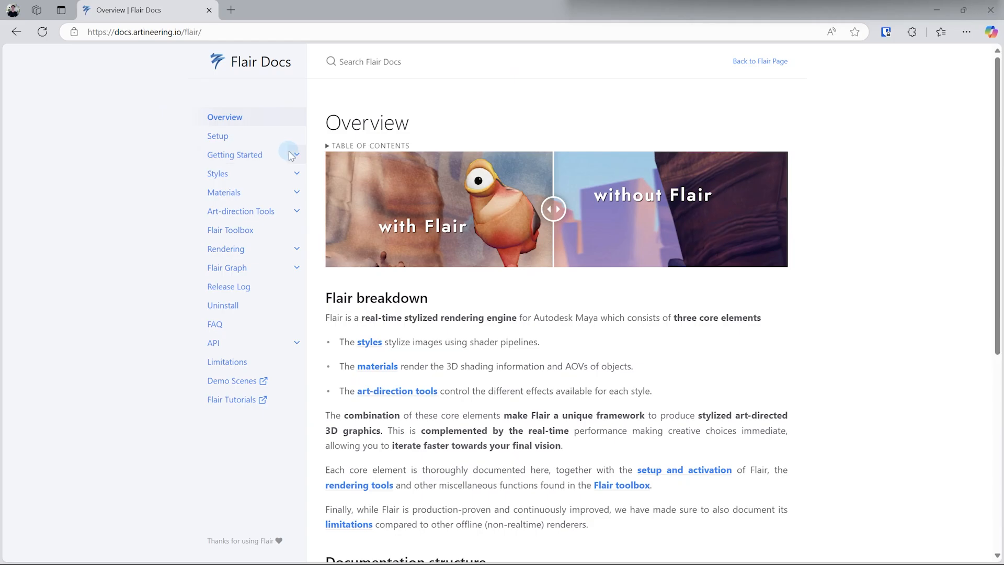
# Step: Switch to the Flair Docs, open the Globals Node page under Getting Started, and read through its optional features
pyautogui.click(282, 155)
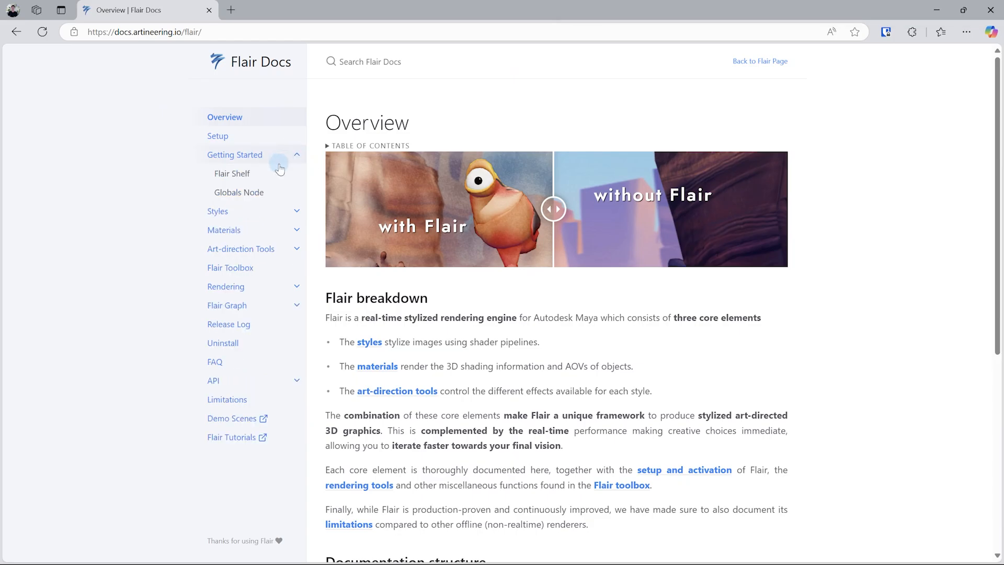
pyautogui.click(246, 193)
pyautogui.scroll(-20, 807, 332)
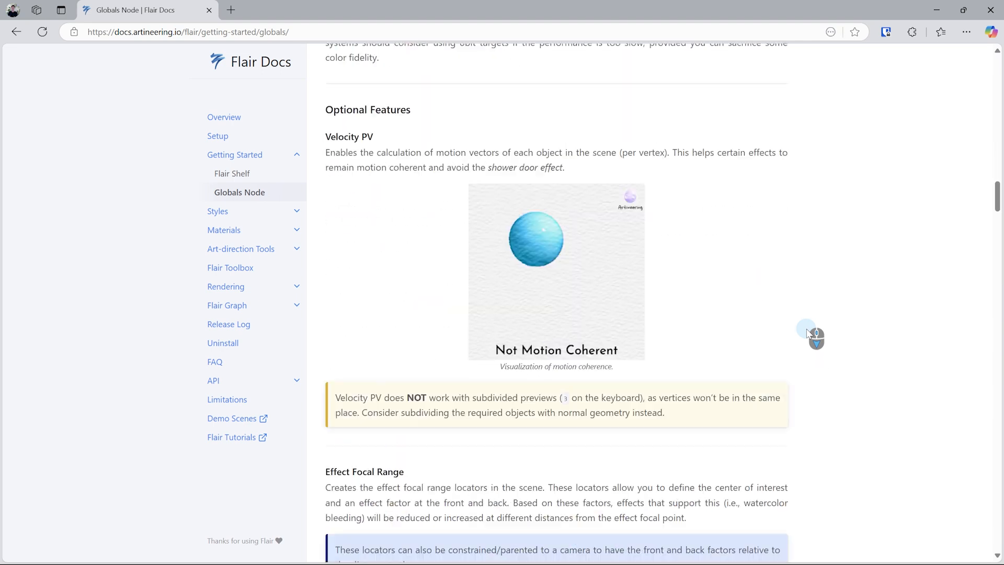
pyautogui.scroll(-15, 808, 332)
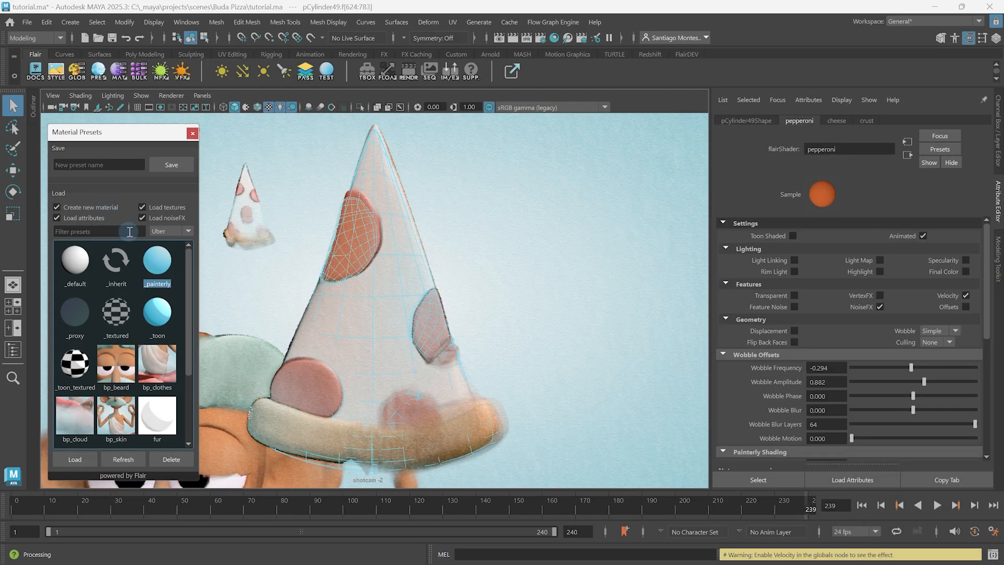
# Step: Load the _painterly material preset onto the pizza slice's pepperoni, and choose the bp_clothes preset for the meditating character
pyautogui.doubleClick(157, 260)
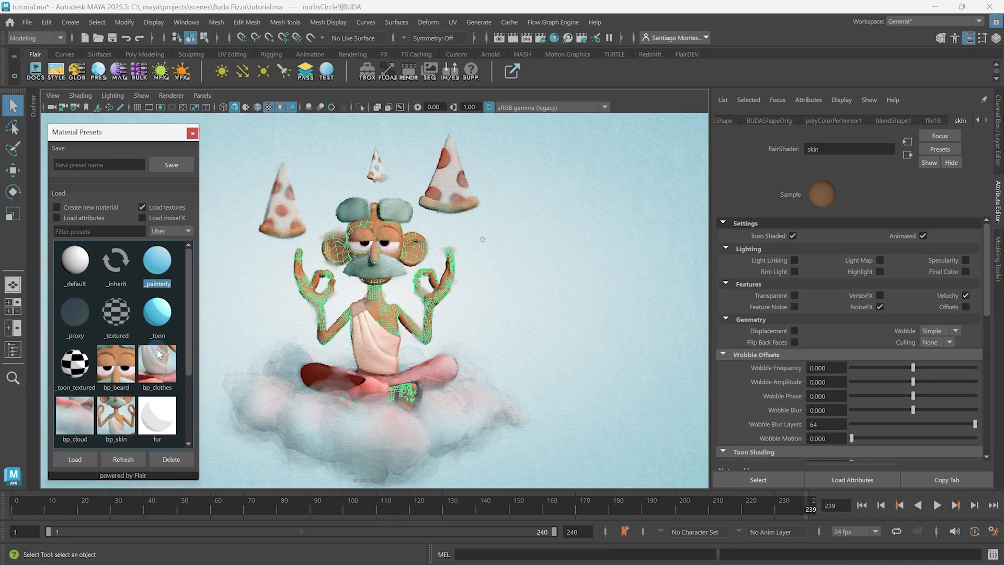
pyautogui.click(157, 372)
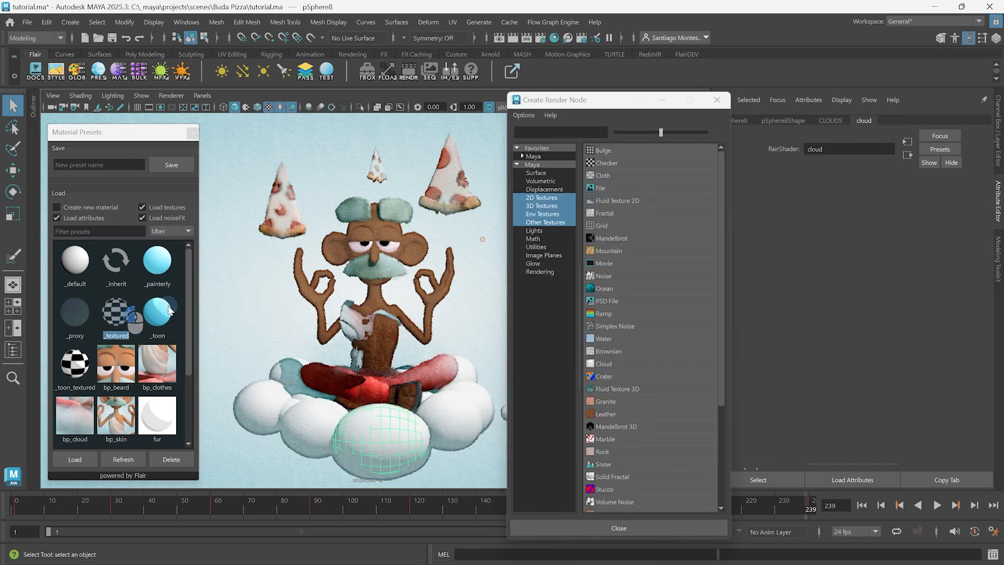
# Step: Load the _textured material preset onto the clouds, and load the bp_cloud preset with texture loading turned off
pyautogui.doubleClick(116, 312)
pyautogui.click(142, 207)
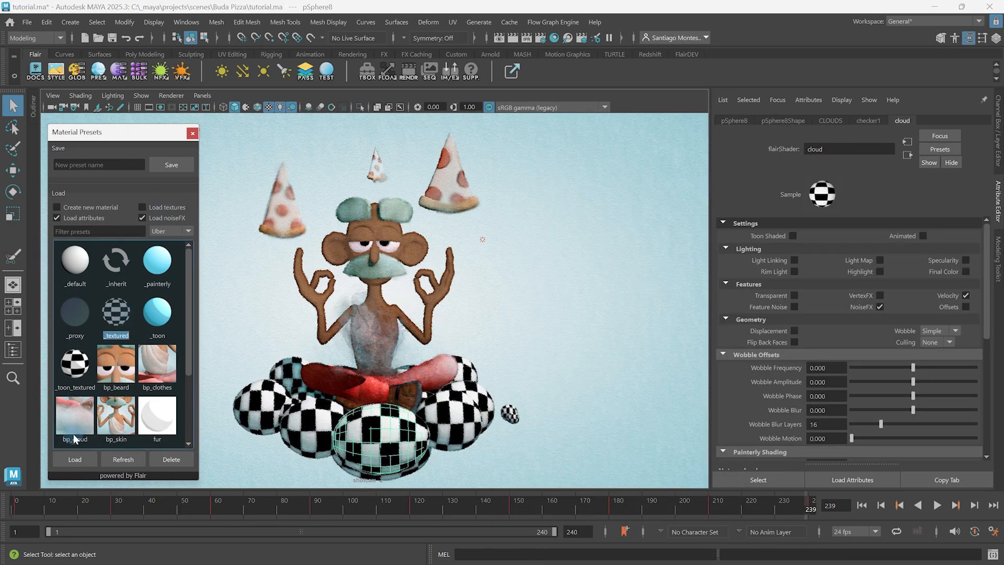
pyautogui.doubleClick(75, 438)
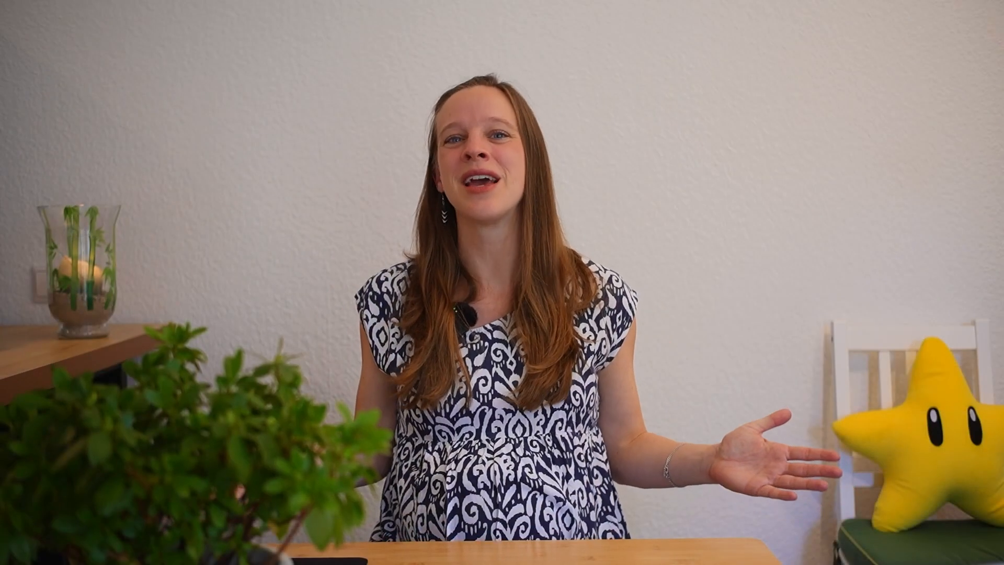